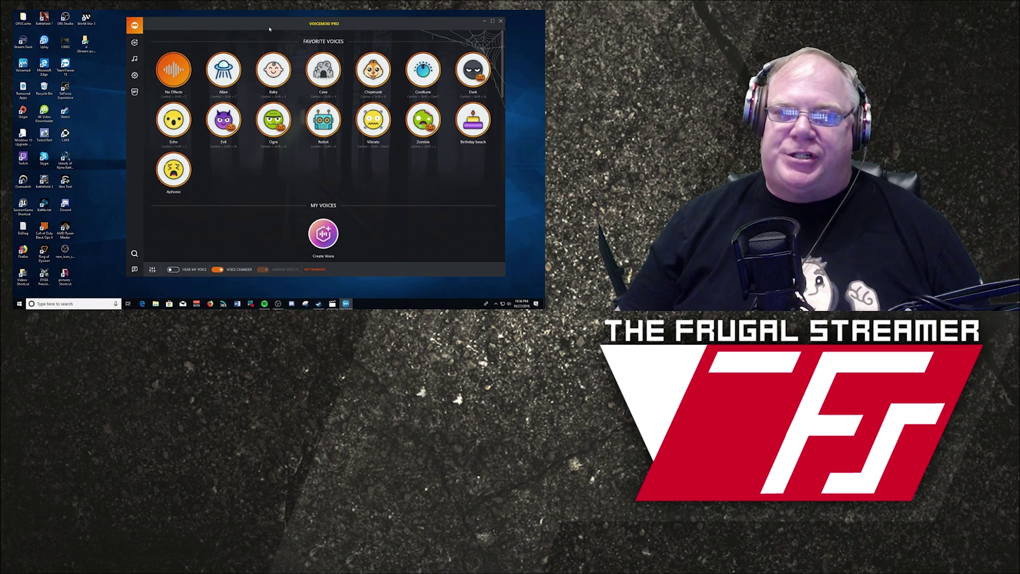
Look through the favorite voices, the custom voices section and the full list of built-in Voicemod voices.
mouse_move(269, 28)
mouse_down()
mouse_move(235, 30)
mouse_move(248, 27)
mouse_up()
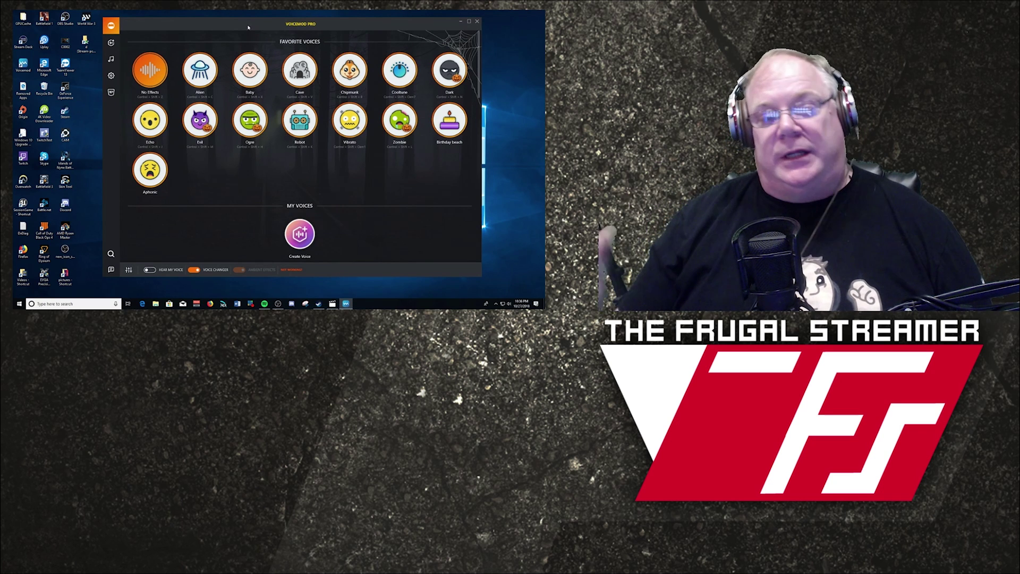
drag(247, 27, 258, 25)
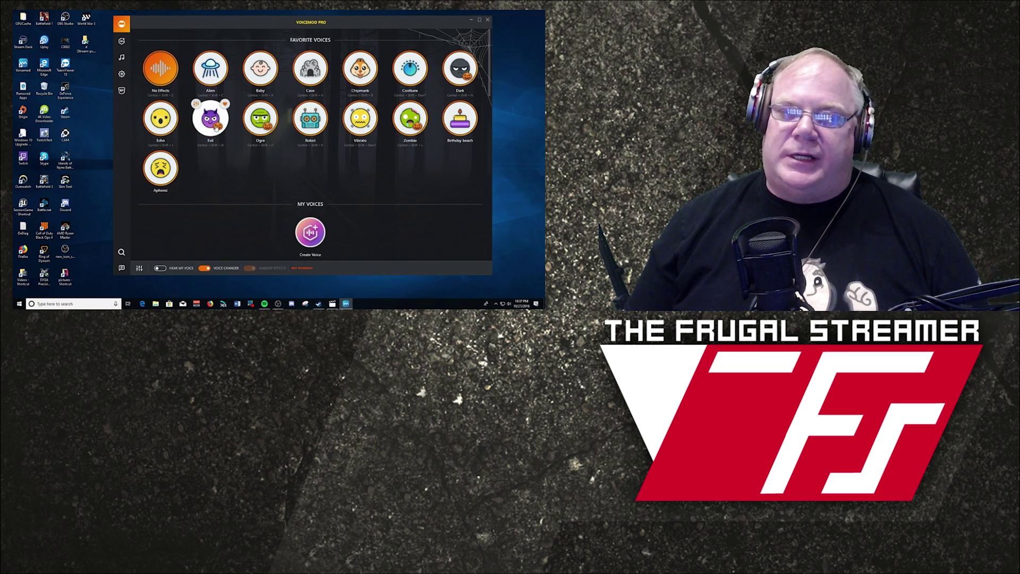
scroll(255, 140, down, 1)
scroll(284, 139, up, 1)
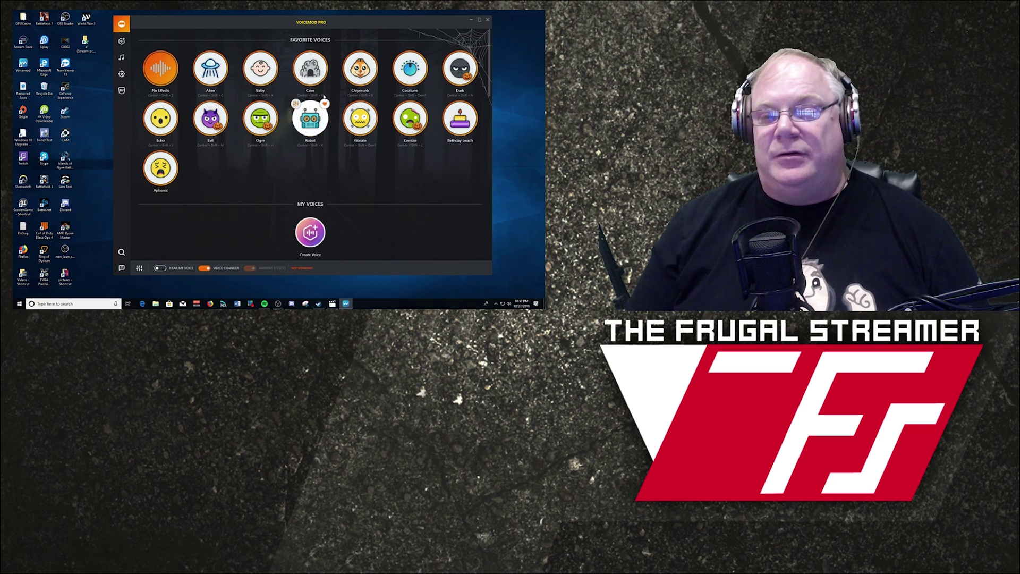
scroll(254, 143, down, 1)
scroll(254, 143, down, 8)
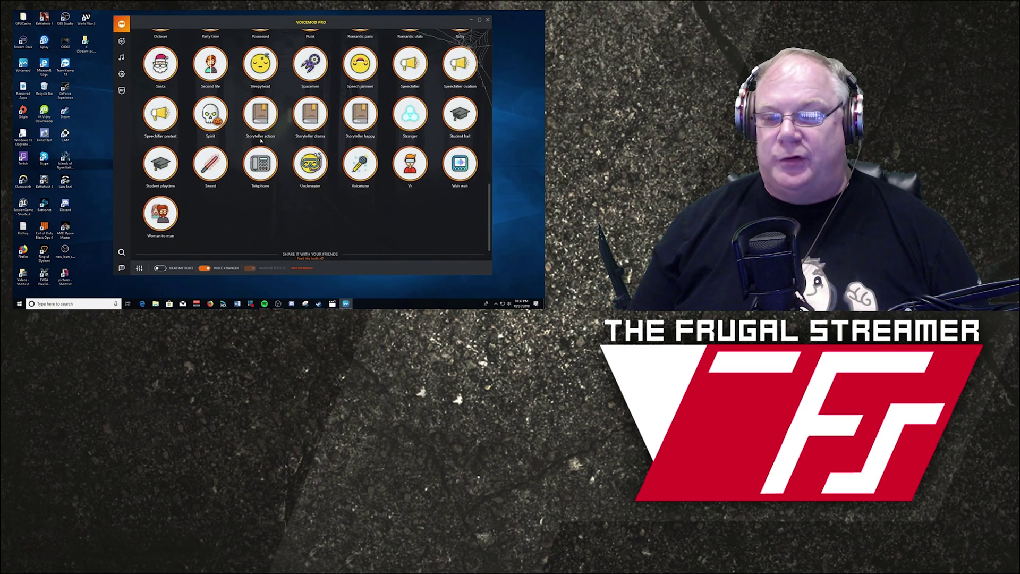
scroll(260, 142, up, 10)
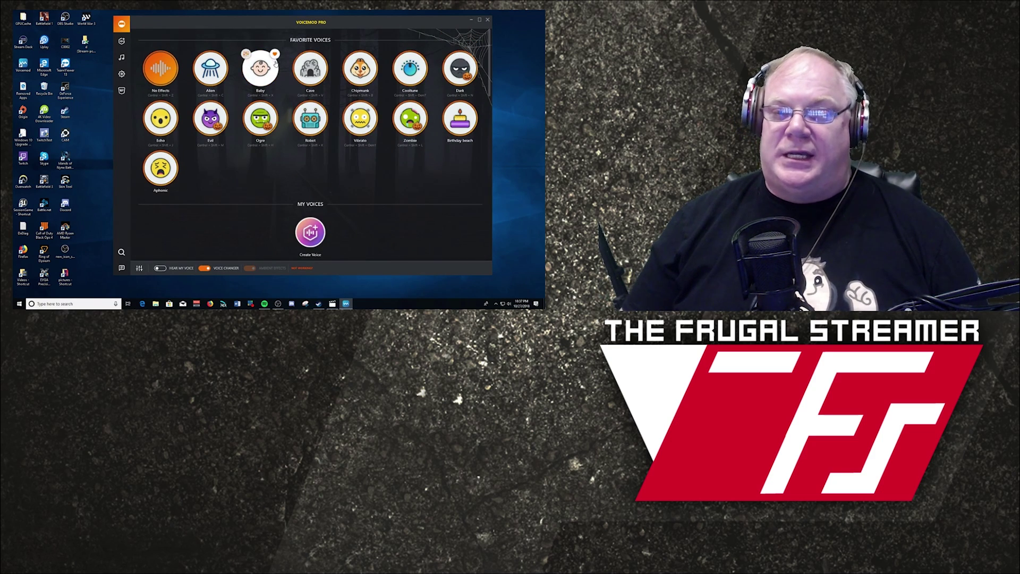
scroll(286, 110, down, 1)
scroll(287, 110, up, 1)
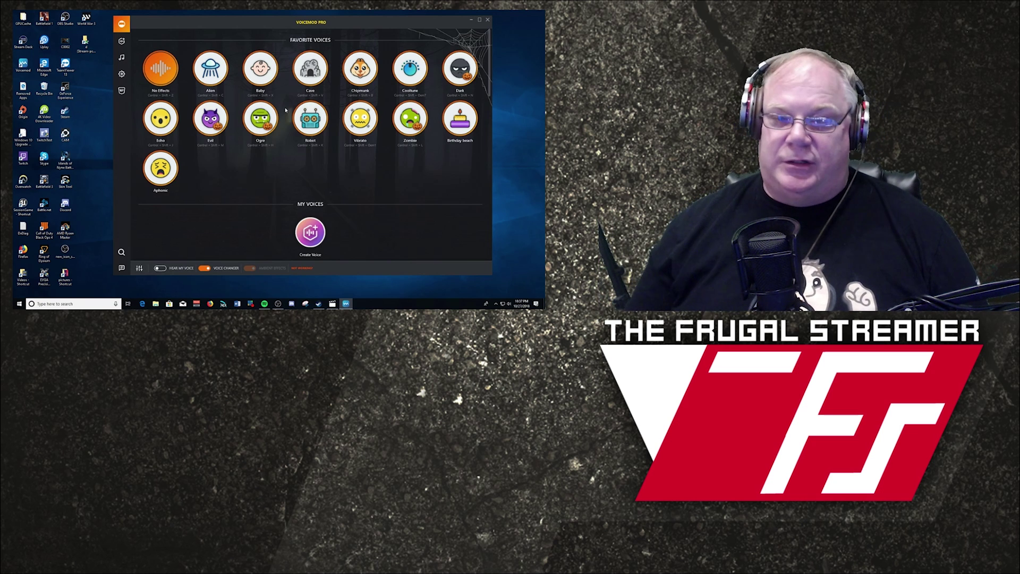
scroll(283, 127, down, 1)
scroll(283, 129, up, 1)
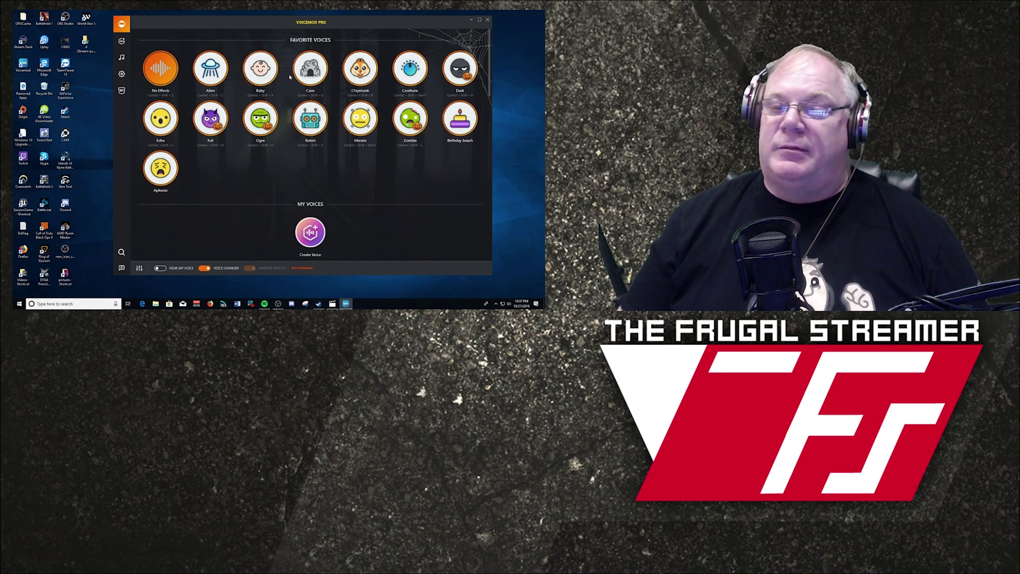
click(212, 77)
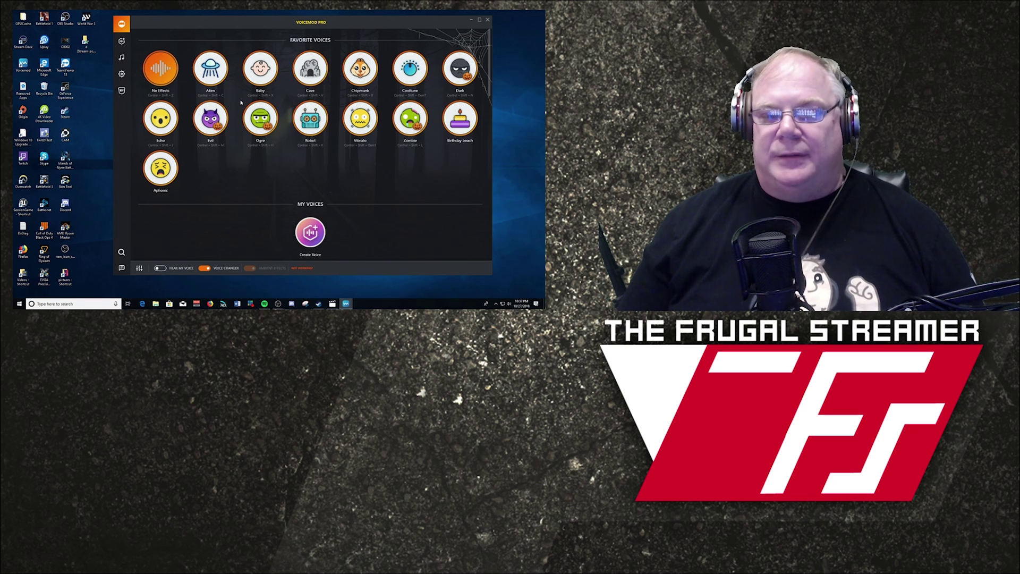
scroll(241, 103, down, 3)
scroll(241, 109, up, 3)
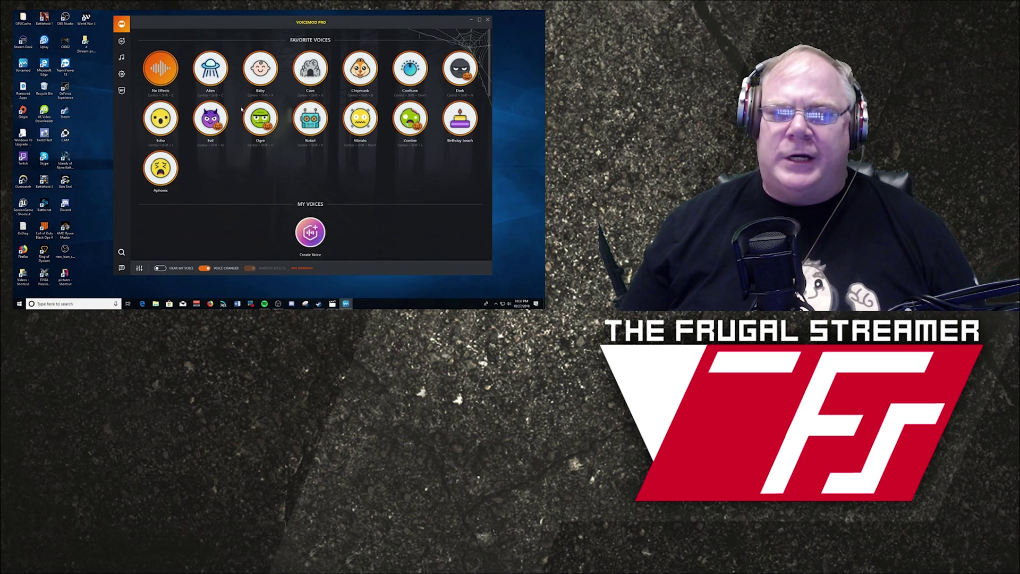
scroll(241, 109, down, 4)
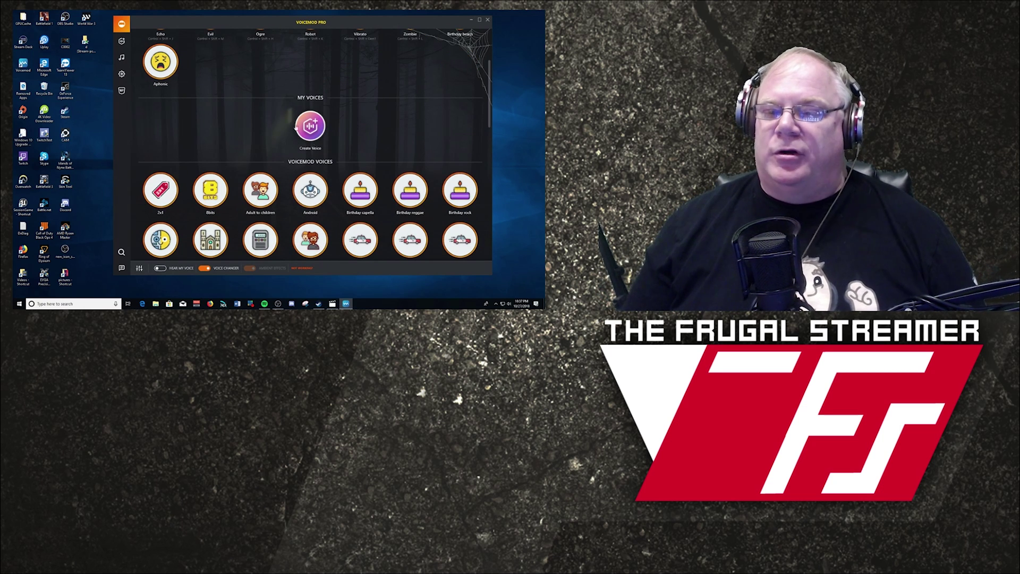
scroll(225, 121, up, 4)
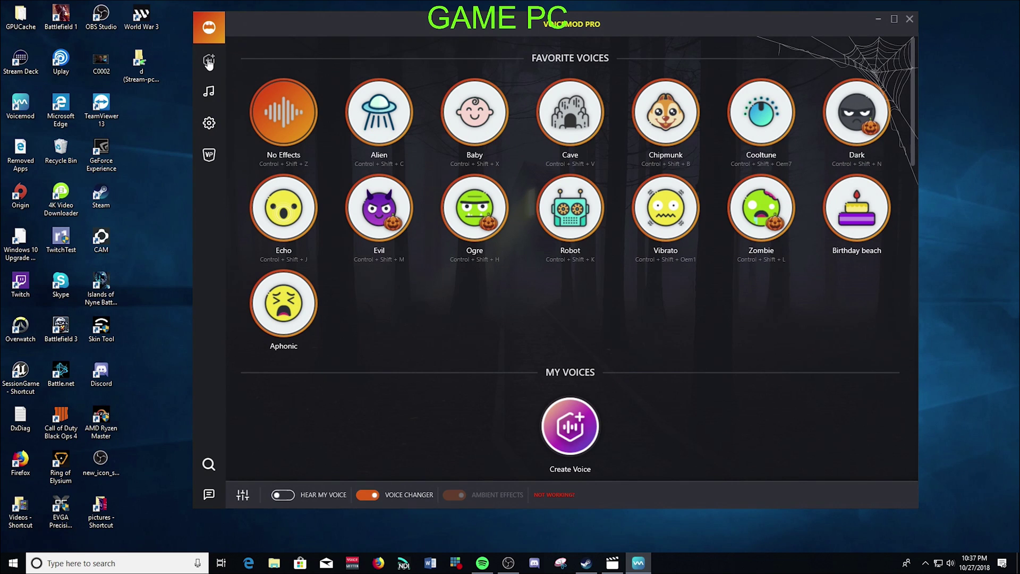
Open the Voice Maker, accept activating Hear My Voice and Voice Changer, and switch Hear My Voice back off.
click(208, 62)
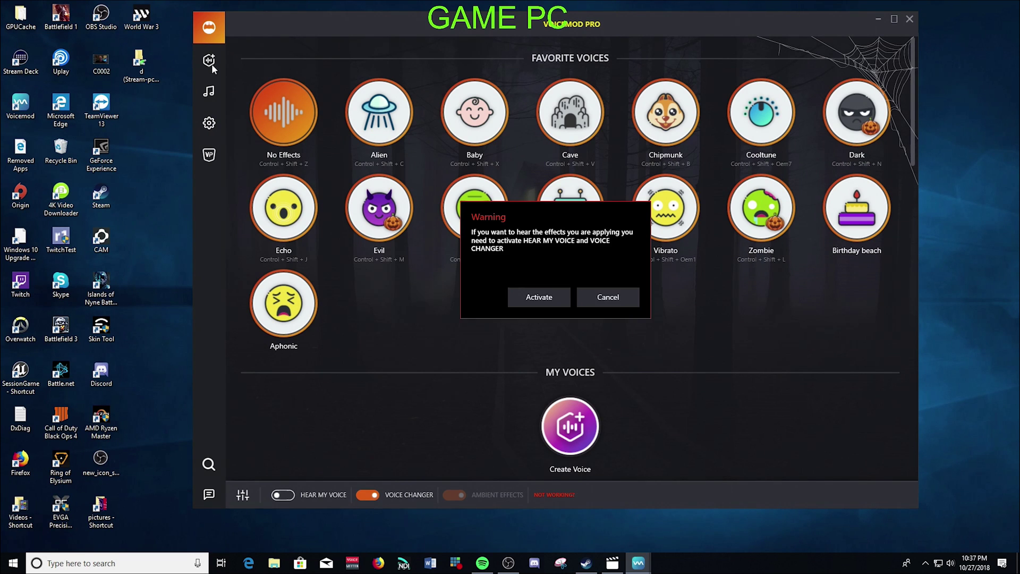
click(539, 297)
click(291, 499)
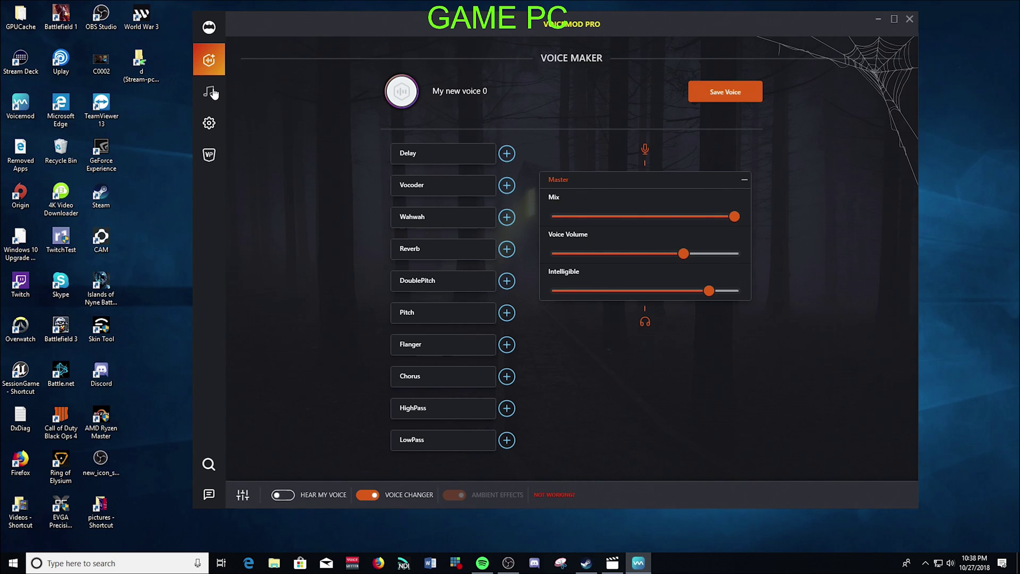
View the Meme Sound Machine and the voice list, and reopen the Voice Maker without activating Hear My Voice.
click(210, 94)
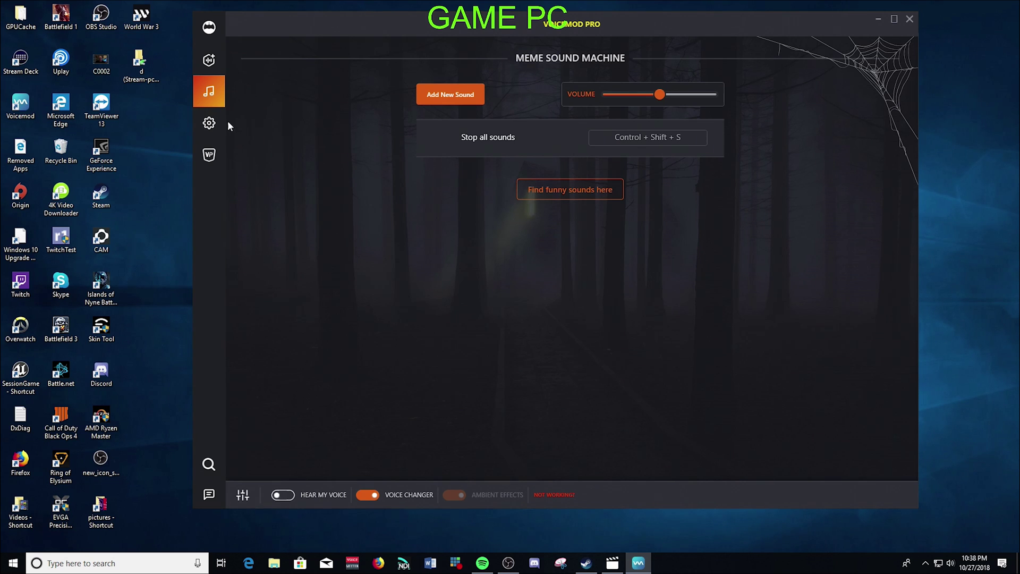
click(208, 29)
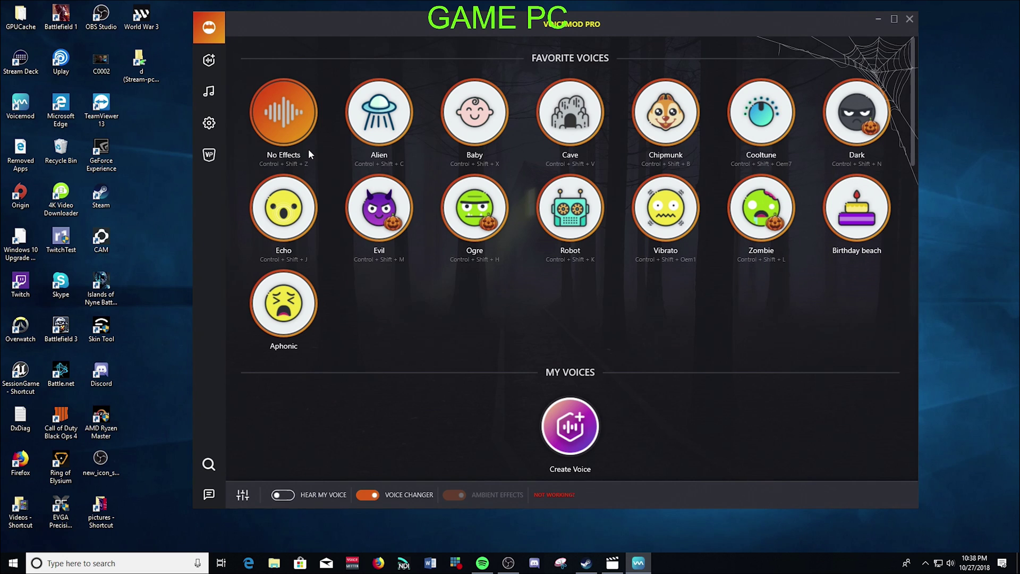
click(208, 62)
click(609, 296)
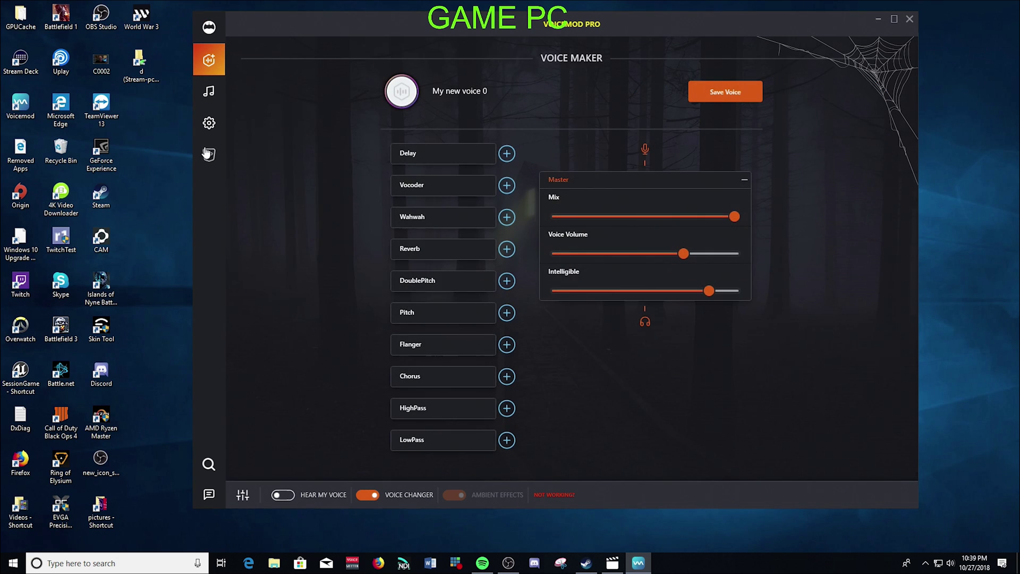
Open the Voicemod settings and review the available input and output audio devices.
click(209, 124)
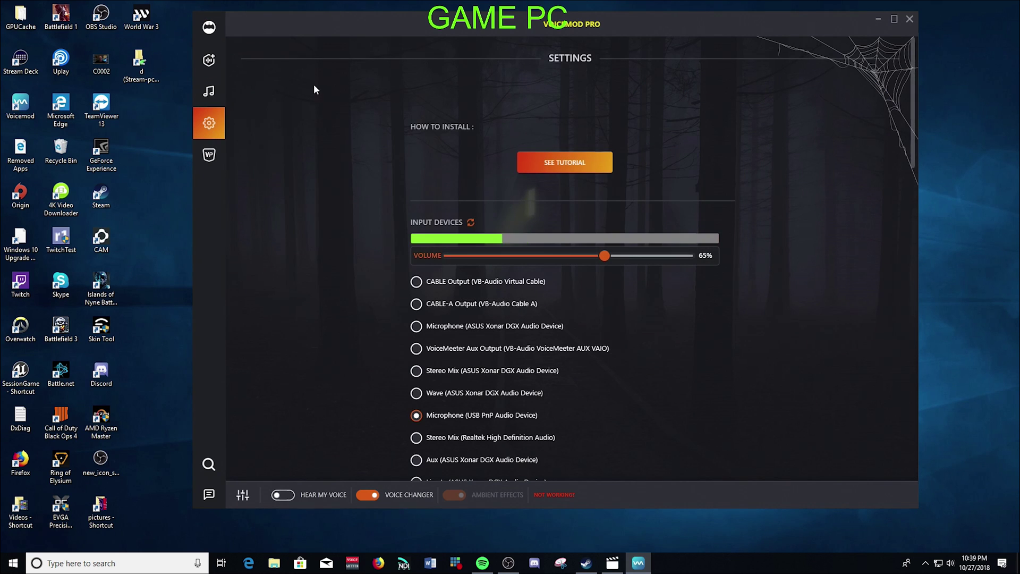
scroll(380, 155, down, 3)
scroll(370, 155, down, 1)
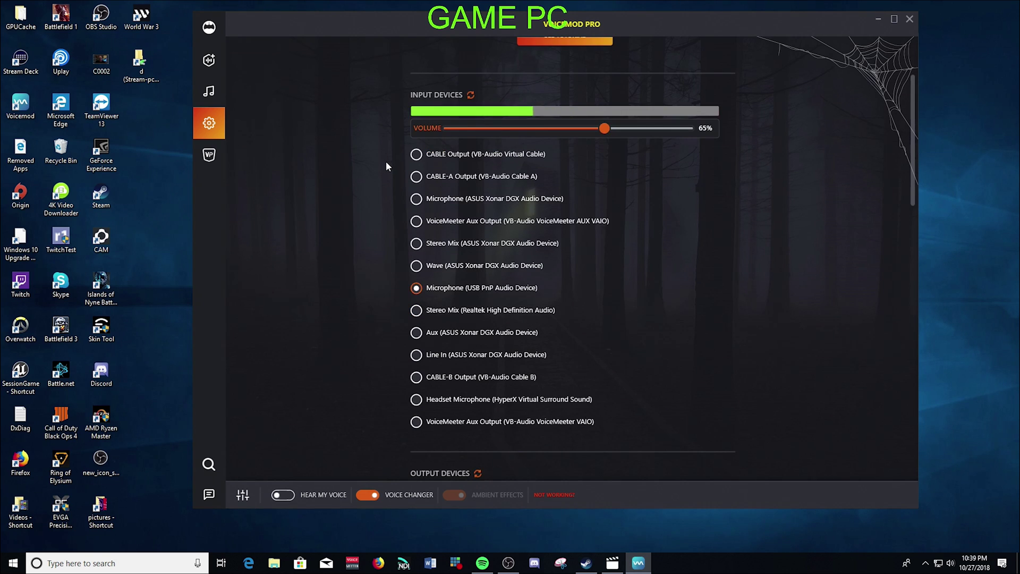
scroll(385, 161, down, 3)
scroll(441, 236, down, 2)
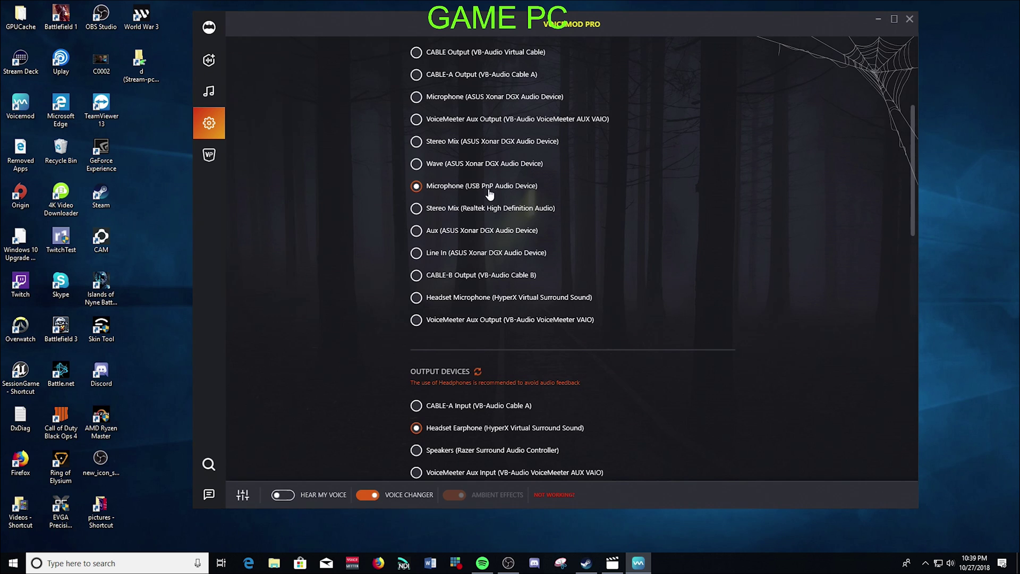
scroll(454, 194, down, 1)
scroll(388, 173, down, 7)
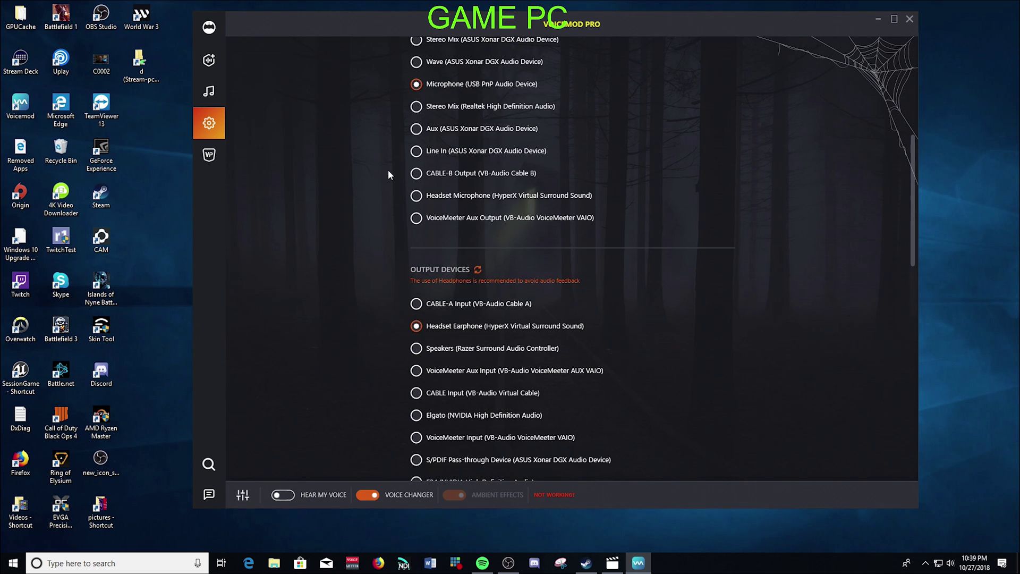
scroll(506, 181, down, 2)
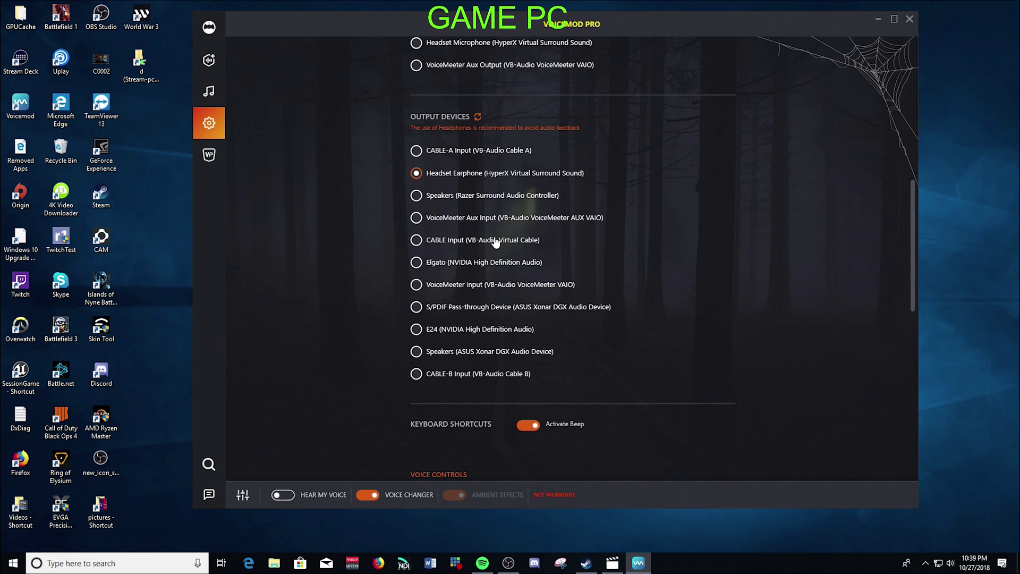
Review the keyboard shortcuts for voice controls and favorite voices, and recheck the selected output and input devices.
scroll(494, 242, down, 3)
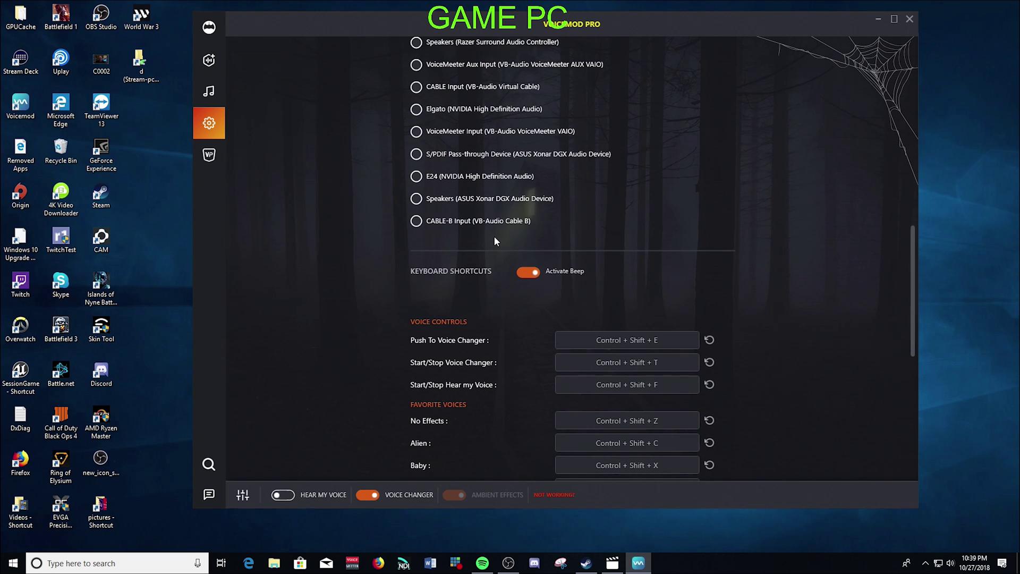
scroll(494, 241, up, 1)
scroll(494, 240, down, 2)
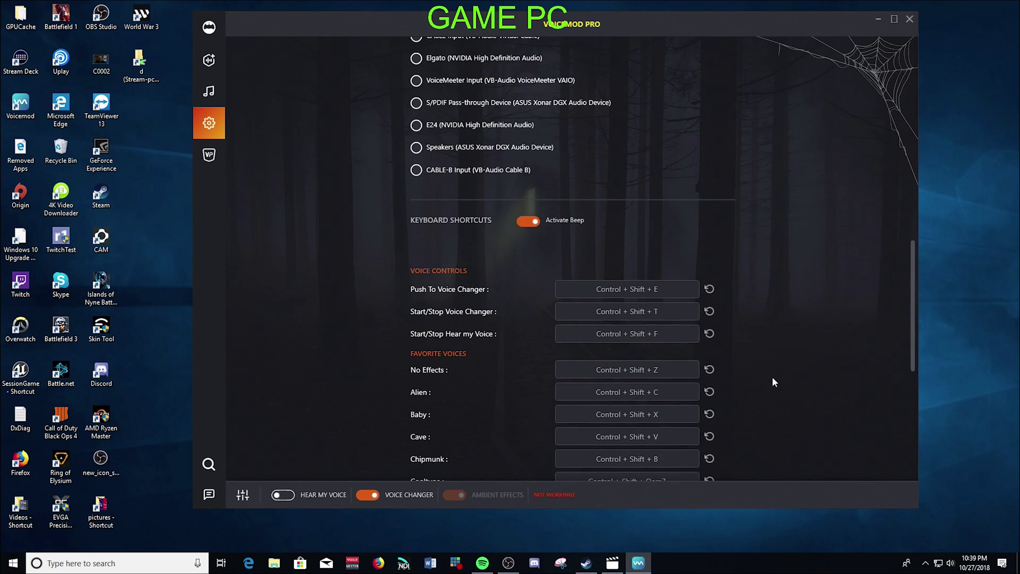
scroll(750, 330, up, 6)
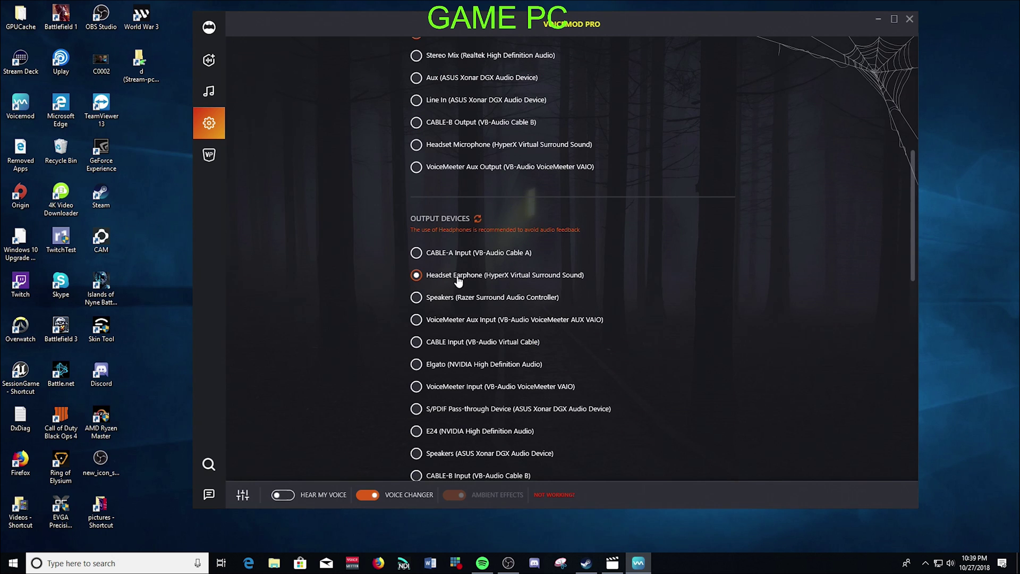
scroll(488, 283, down, 1)
scroll(462, 270, up, 5)
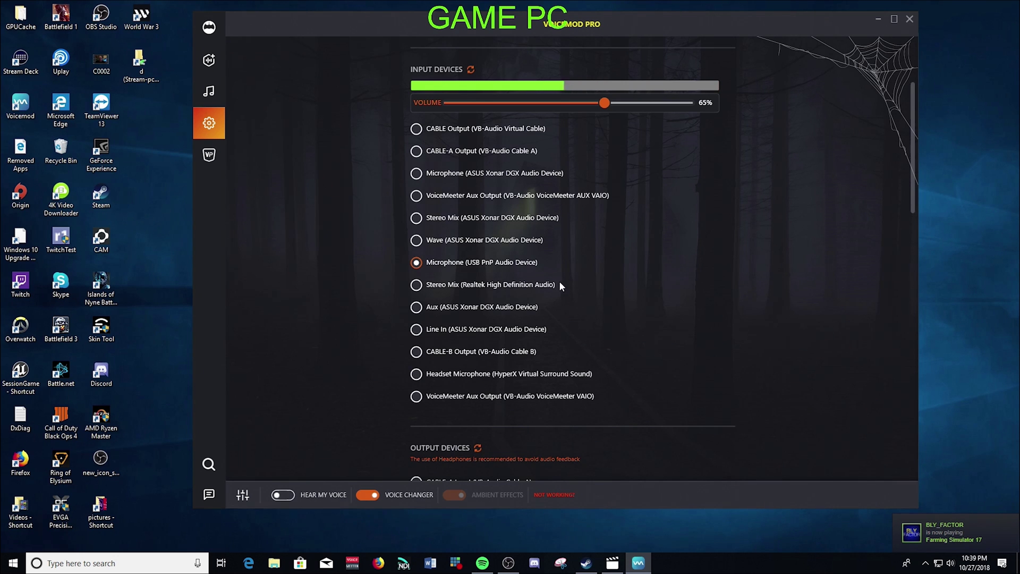
Check in the Windows sound settings which recording device is the default, including the Voicemod Virtual Audio Device microphone, and close the dialog.
right_click(950, 564)
click(932, 530)
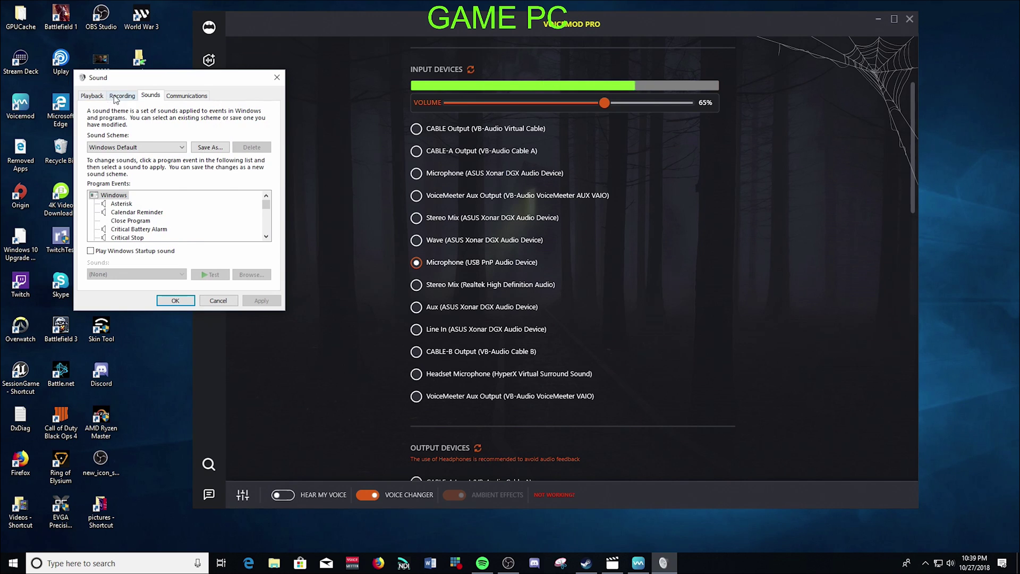
click(123, 95)
drag(269, 149, 272, 242)
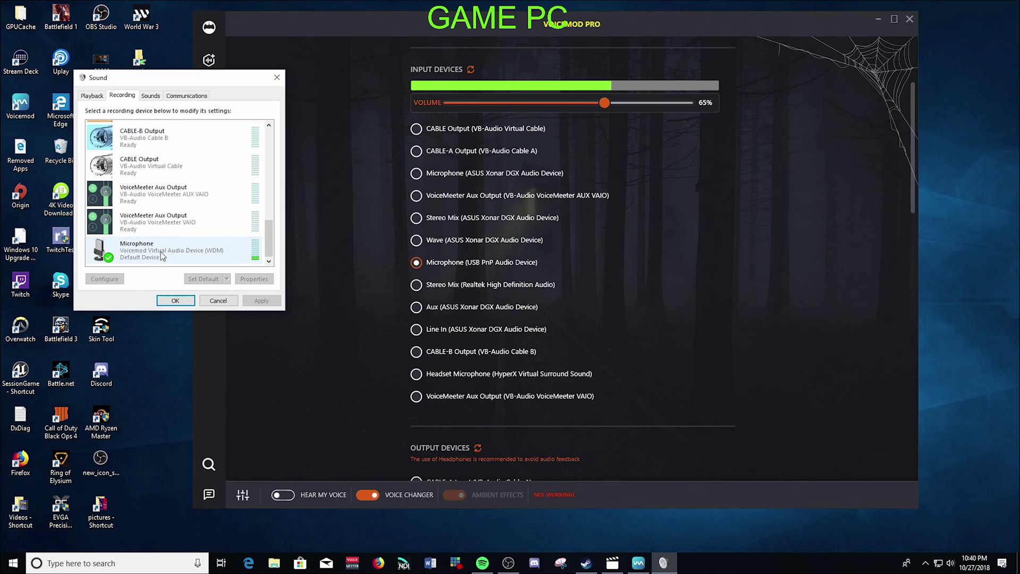
click(169, 301)
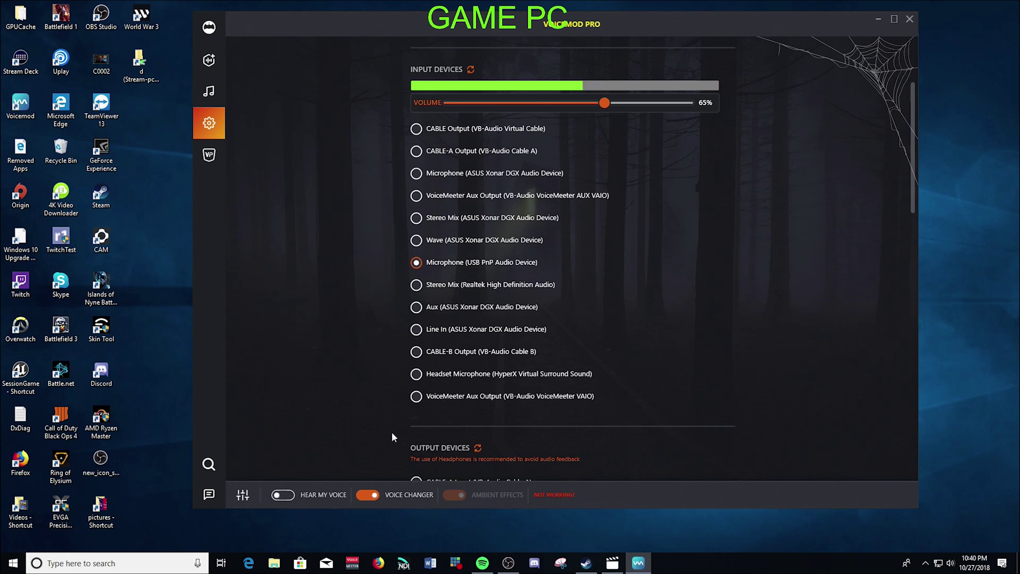
Open Stream Deck, position its window over Voicemod, and show the hotkey configuration of the Baby key.
double_click(22, 74)
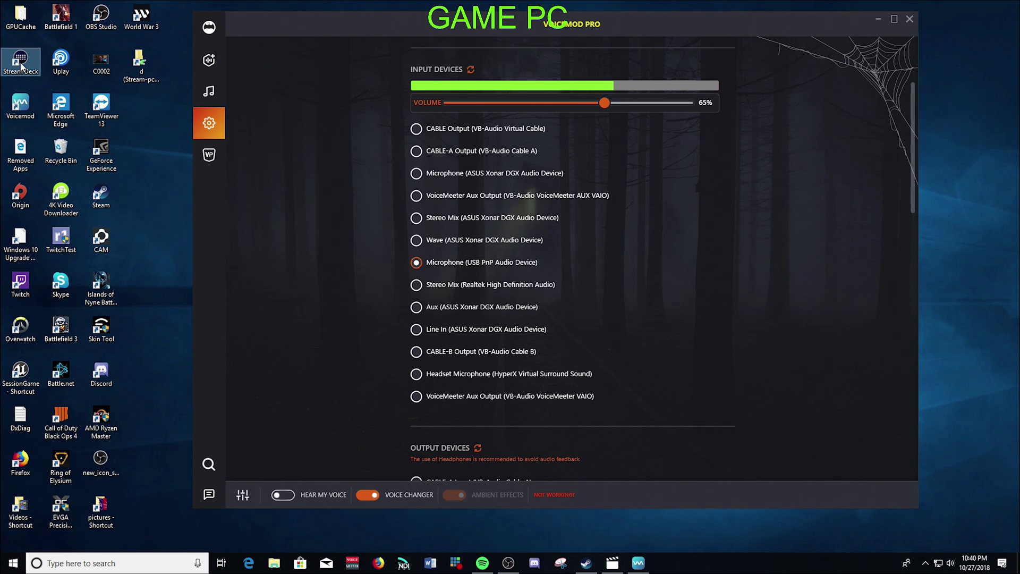
drag(281, 114, 584, 96)
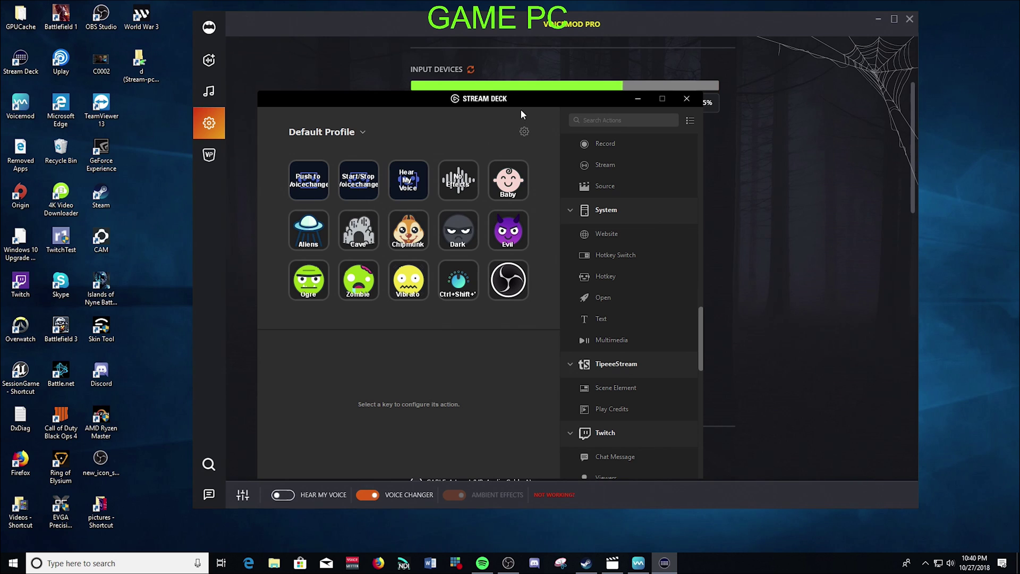
drag(530, 101, 517, 101)
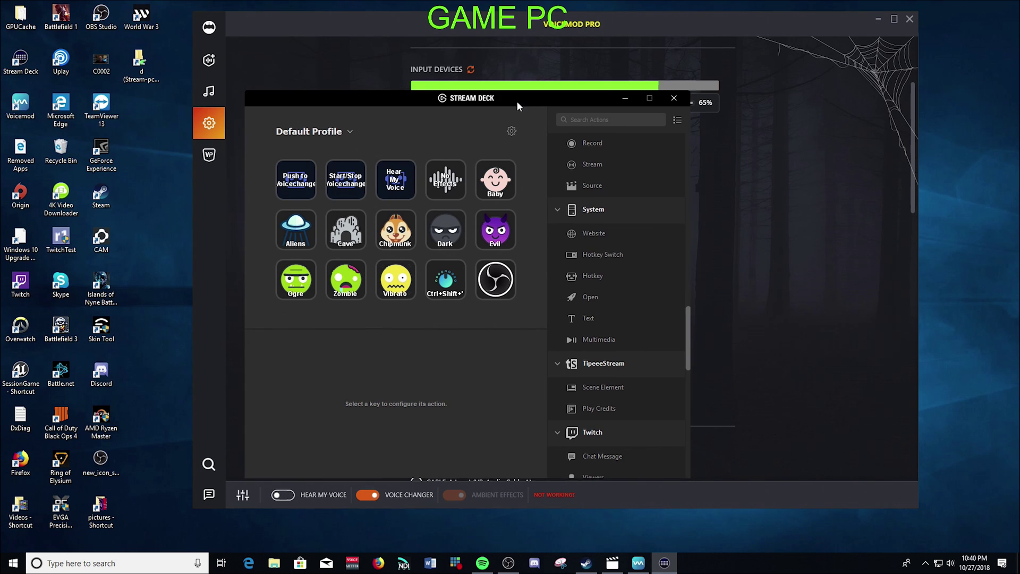
click(497, 183)
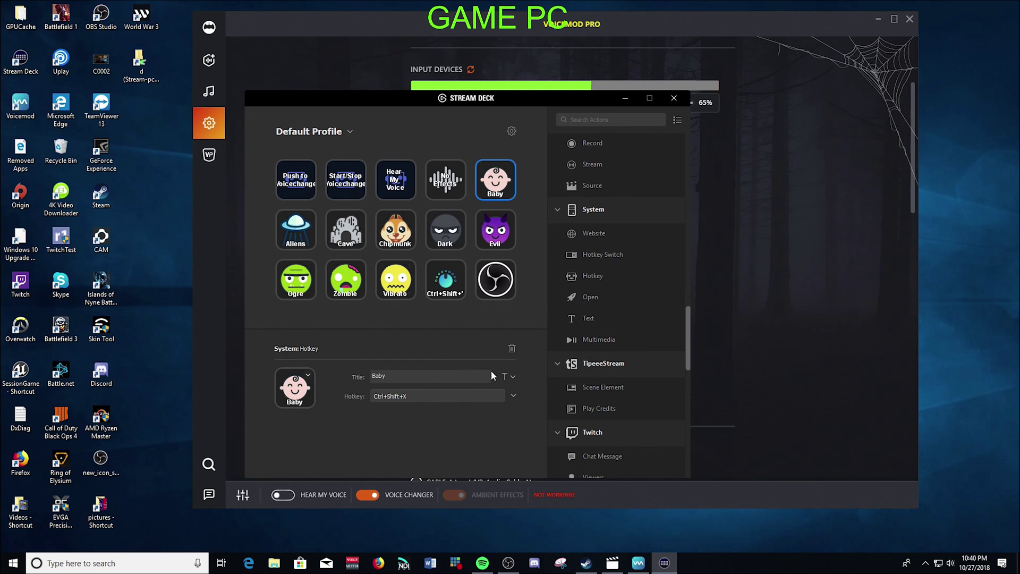
Bring Stream Deck back to the front and try to place a system Hotkey action toward the key grid.
click(692, 349)
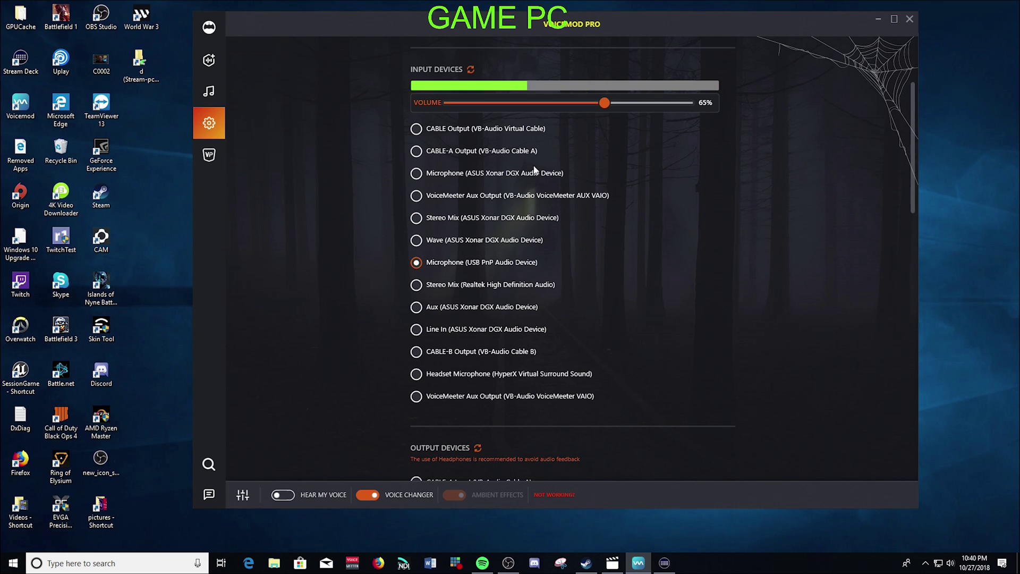
click(666, 564)
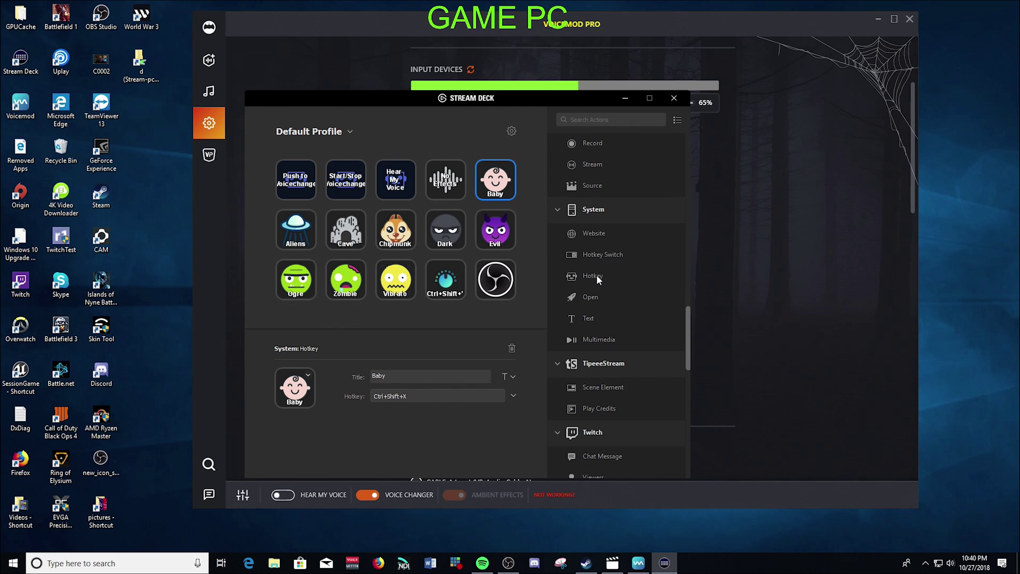
drag(596, 274, 539, 278)
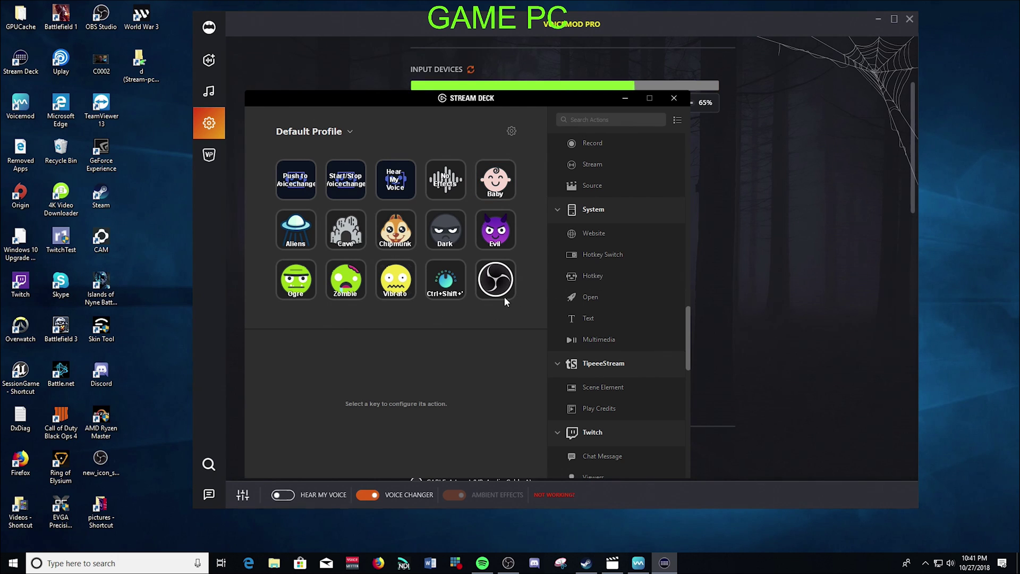
Show the Baby key's hotkey configuration and close the Stream Deck window.
click(509, 185)
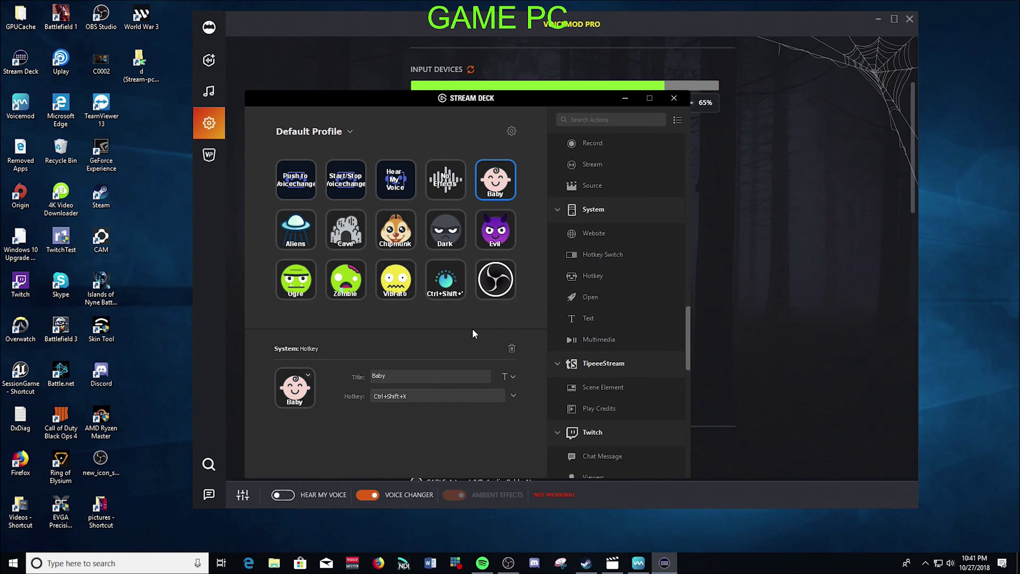
click(672, 98)
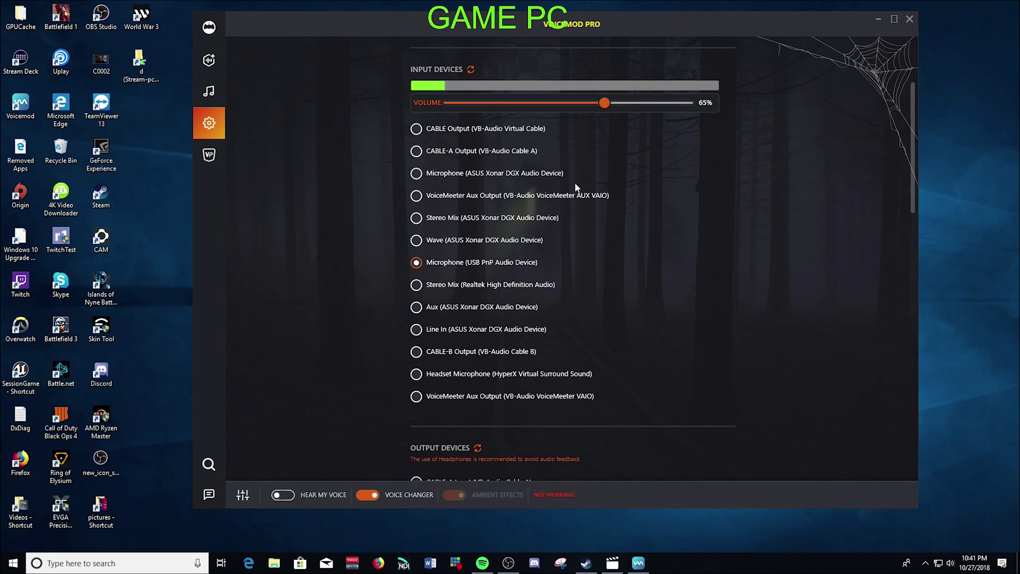
Return to Voicemod's voice list and activate the Baby, Alien and Cave voices in turn, ending on No Effects.
click(212, 33)
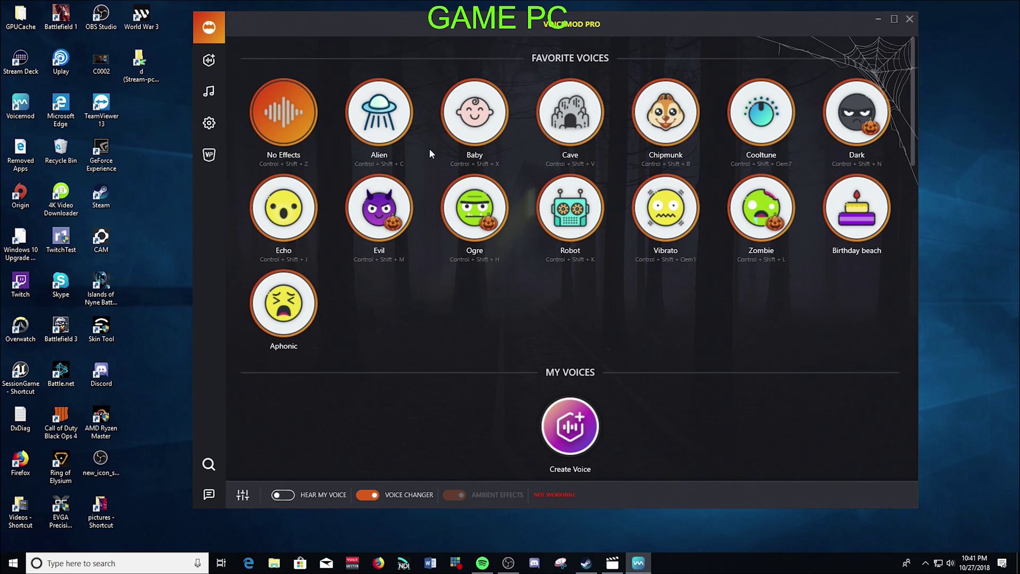
key(ctrl+shift+x)
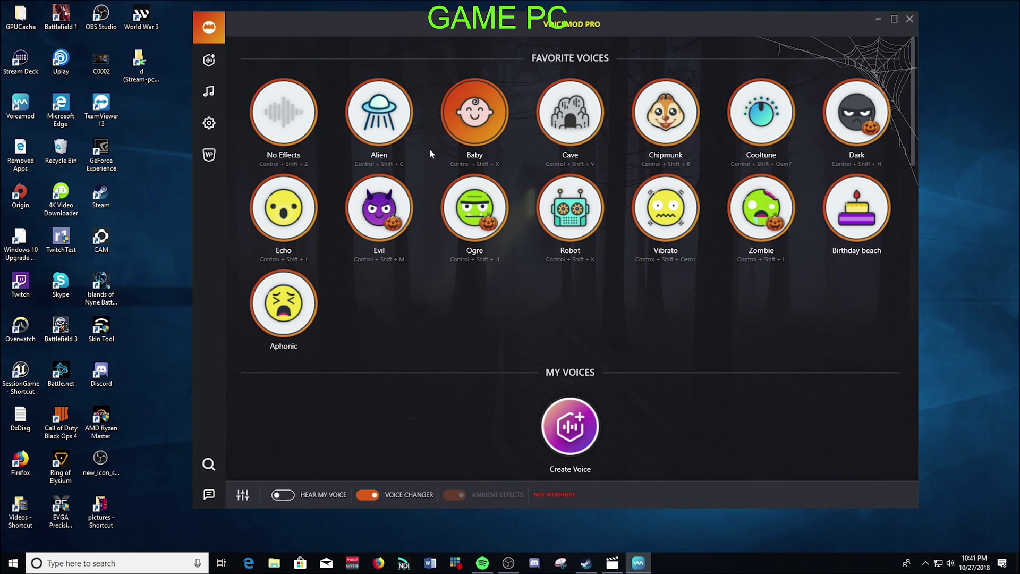
key(ctrl+shift+c)
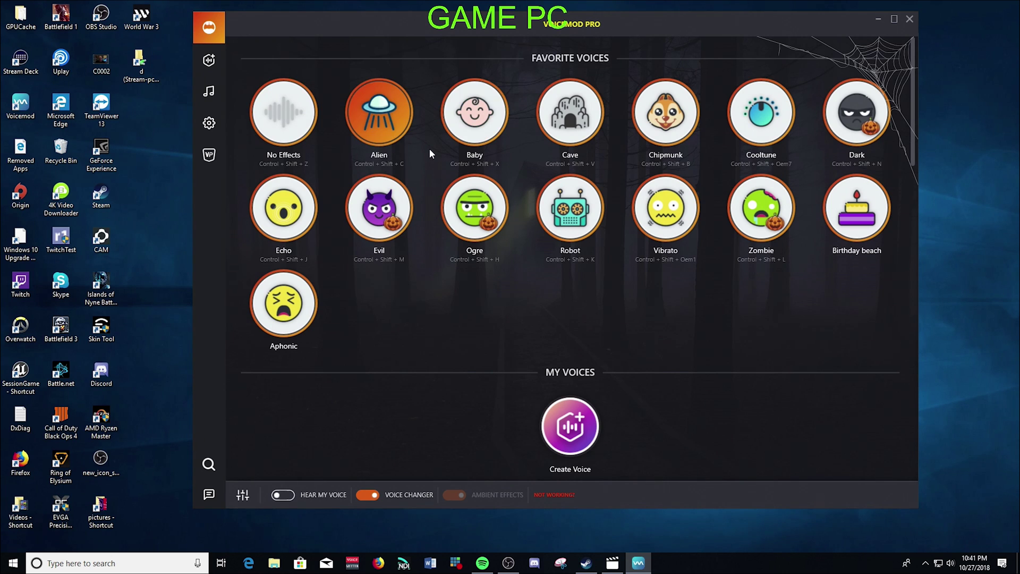
key(ctrl+shift+v)
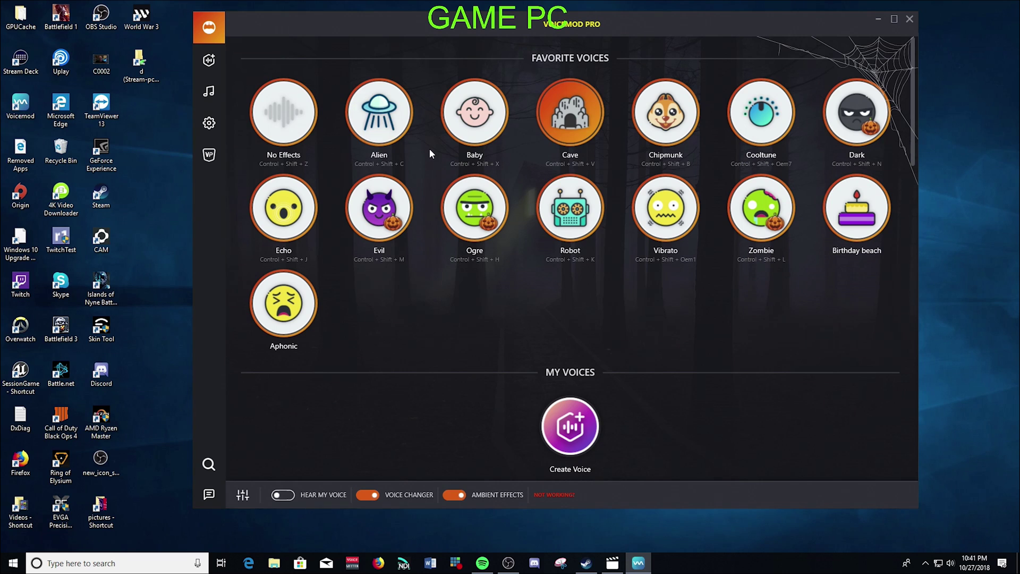
key(ctrl+shift+z)
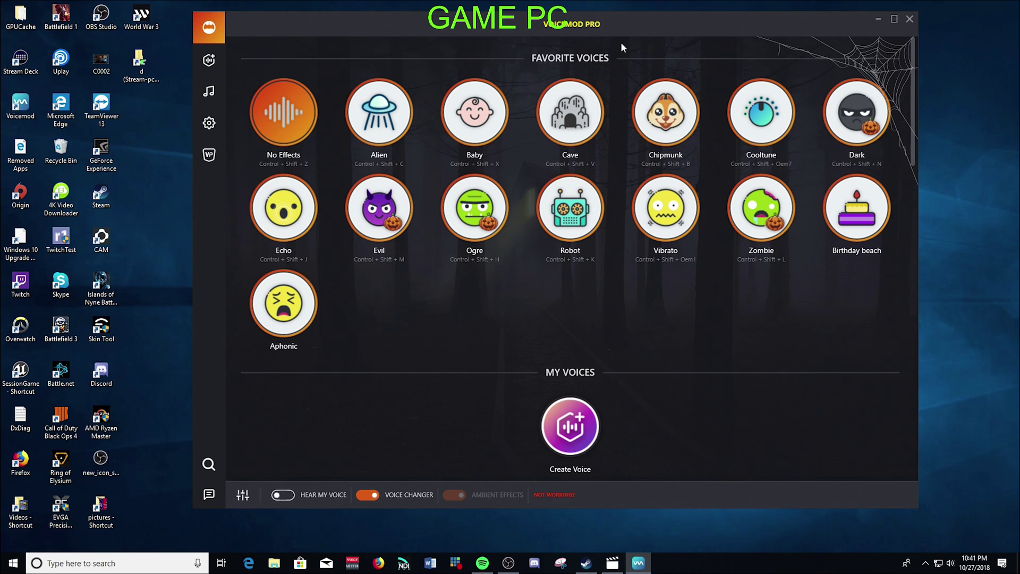
Select the Baby voice directly in the favorite voices and switch back to No Effects.
mouse_move(598, 127)
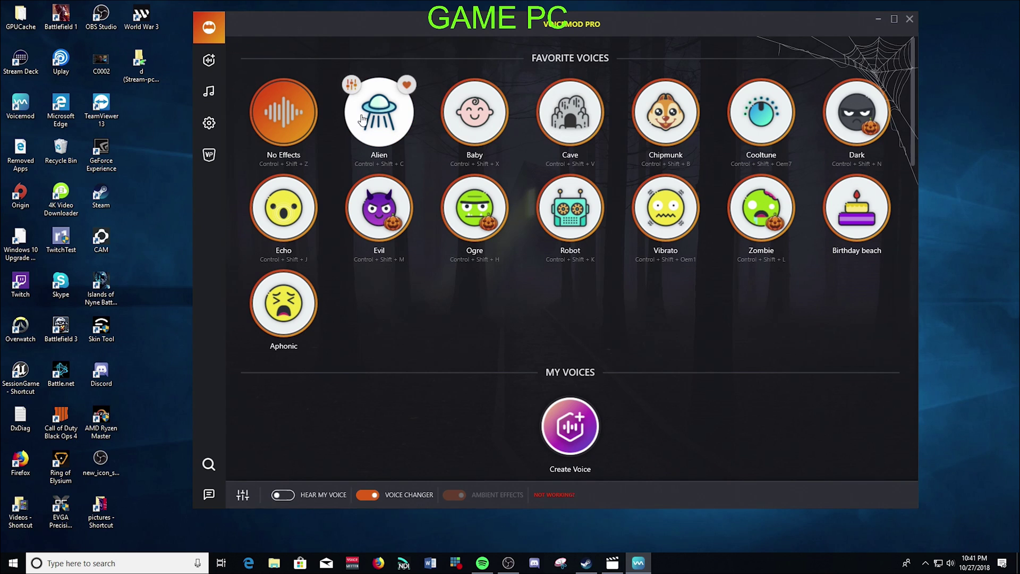
click(477, 120)
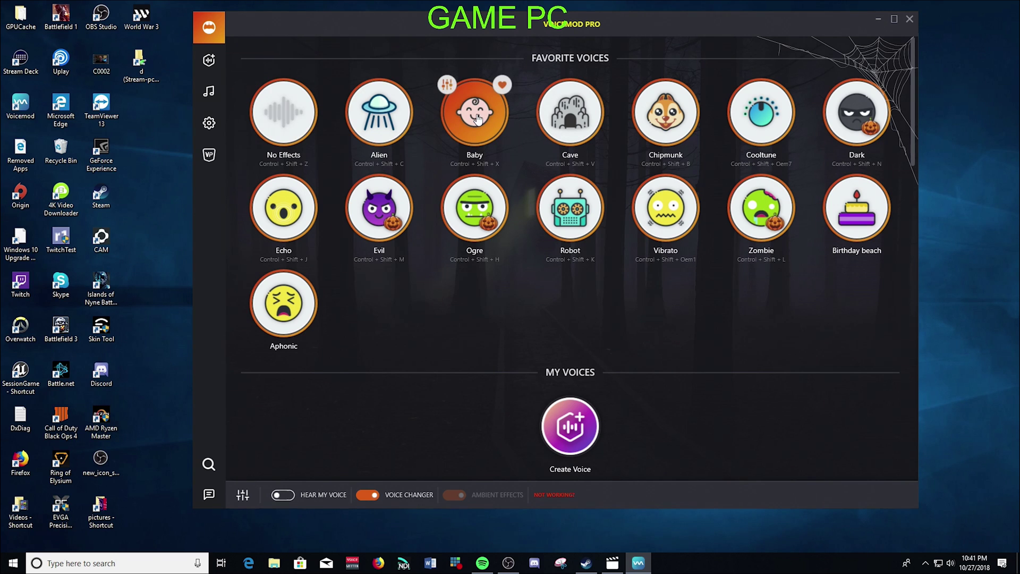
key(ctrl+shift+z)
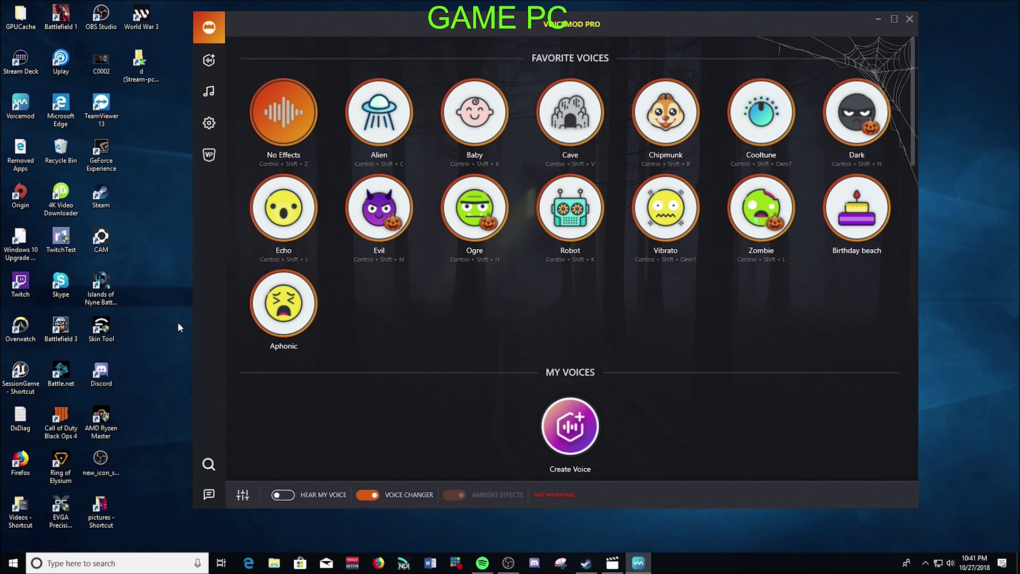
Reopen Stream Deck, review the title and hotkey assigned to the Baby key, and close the window.
double_click(38, 64)
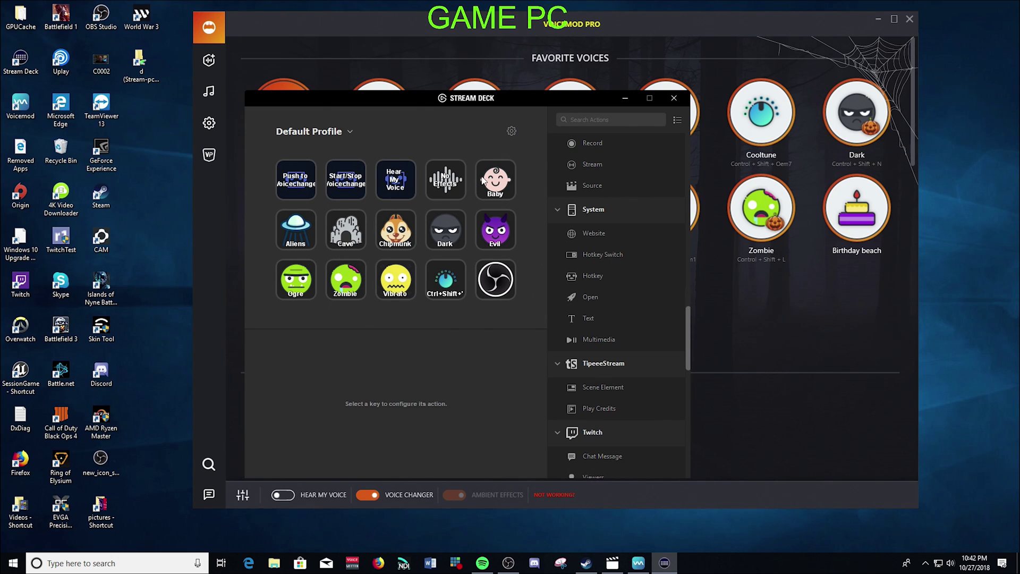
click(484, 180)
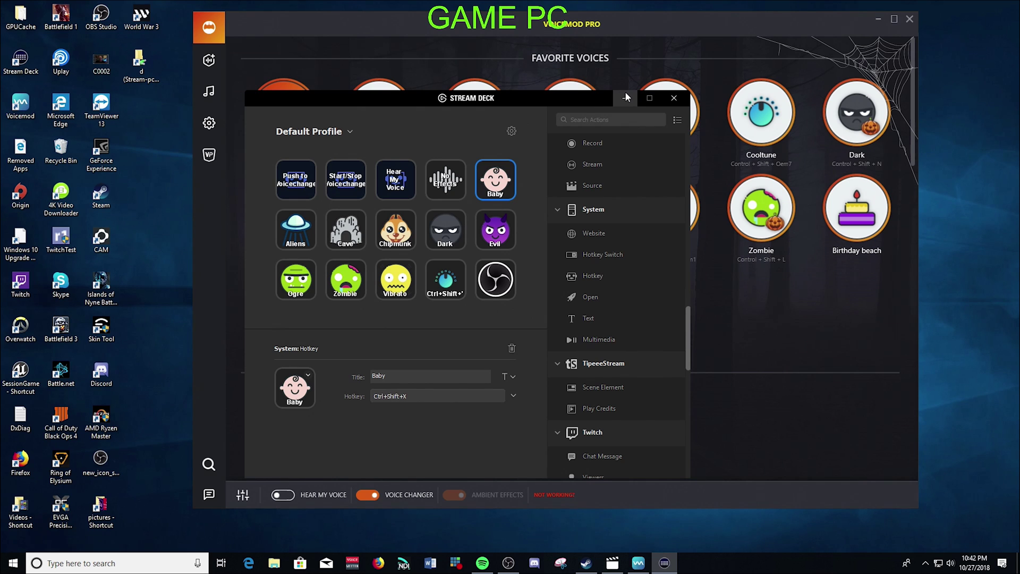
click(674, 98)
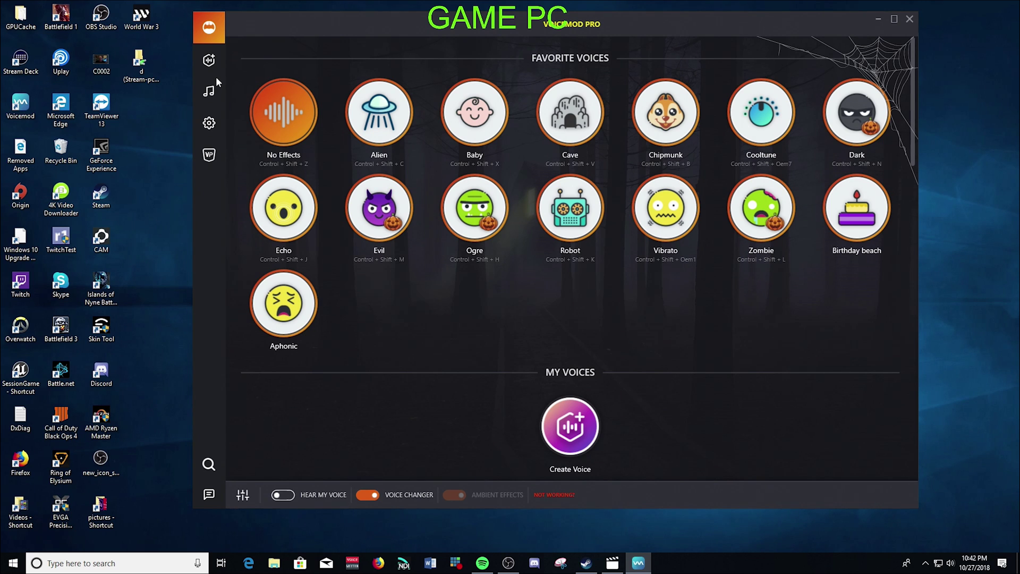
mouse_move(357, 116)
drag(328, 23, 364, 21)
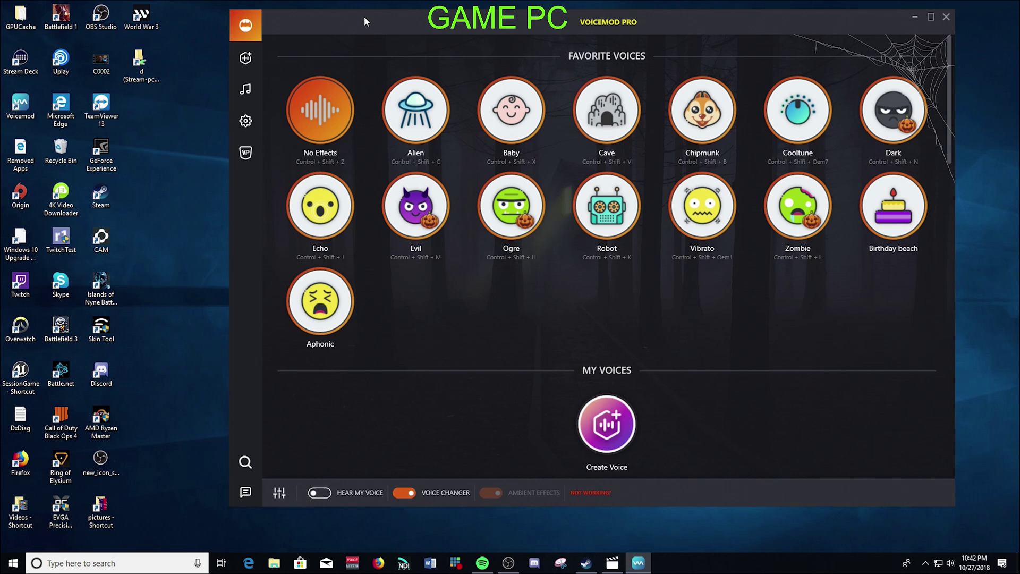
drag(362, 21, 334, 24)
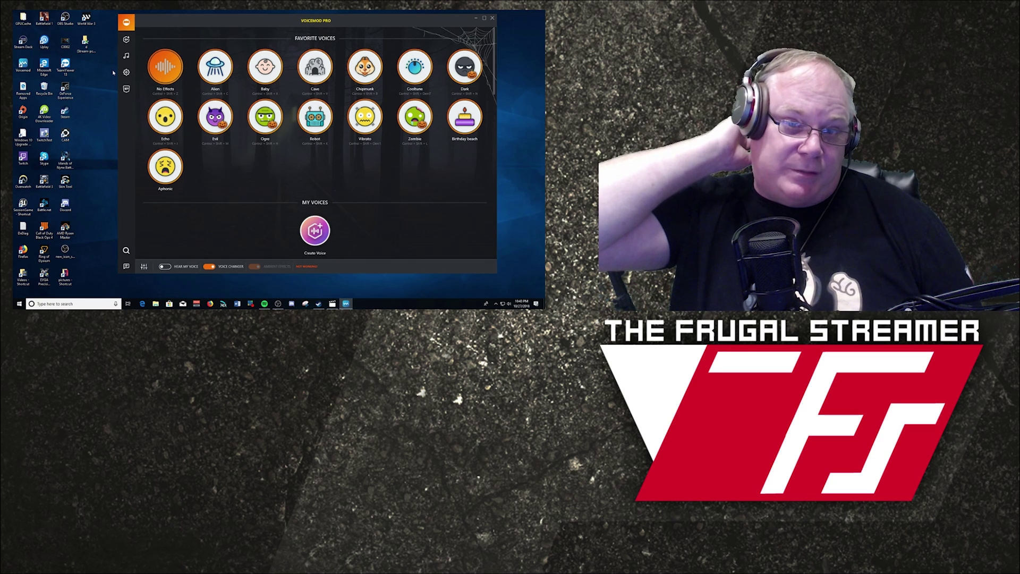
Look over the favorite voices, view the Voicemod Pro license and subscription details, and return to the voice list.
mouse_move(147, 88)
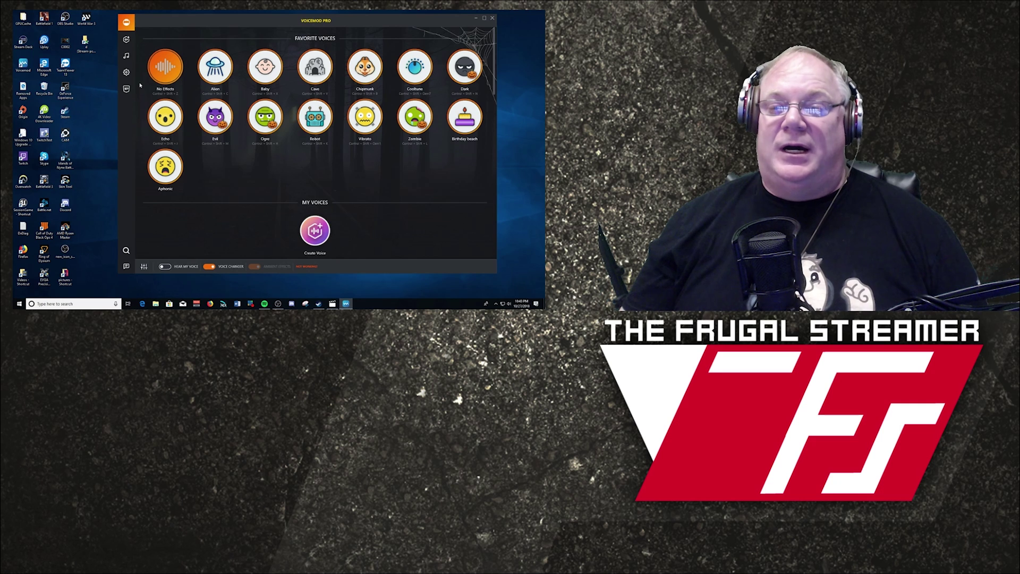
scroll(222, 170, down, 1)
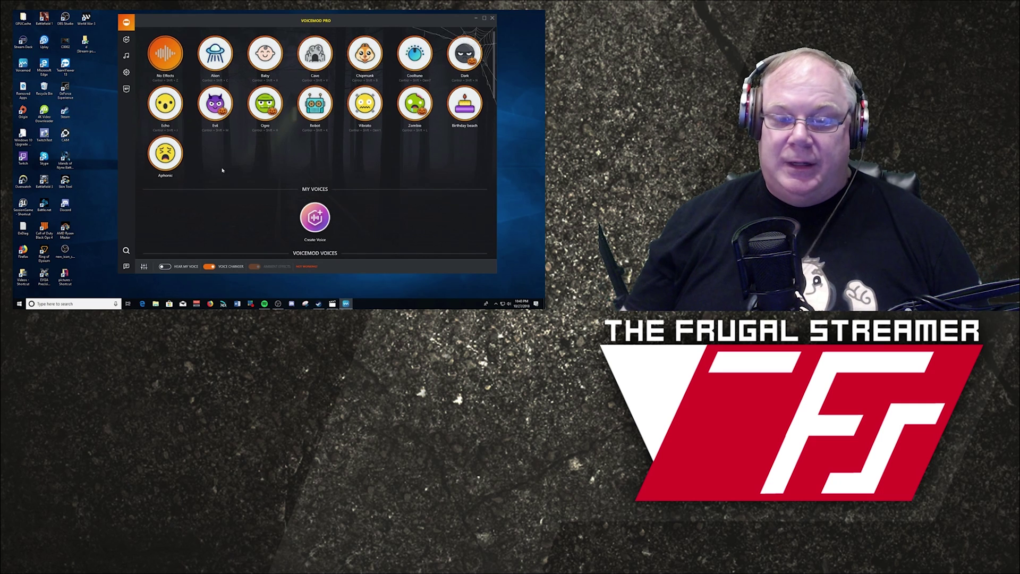
click(126, 89)
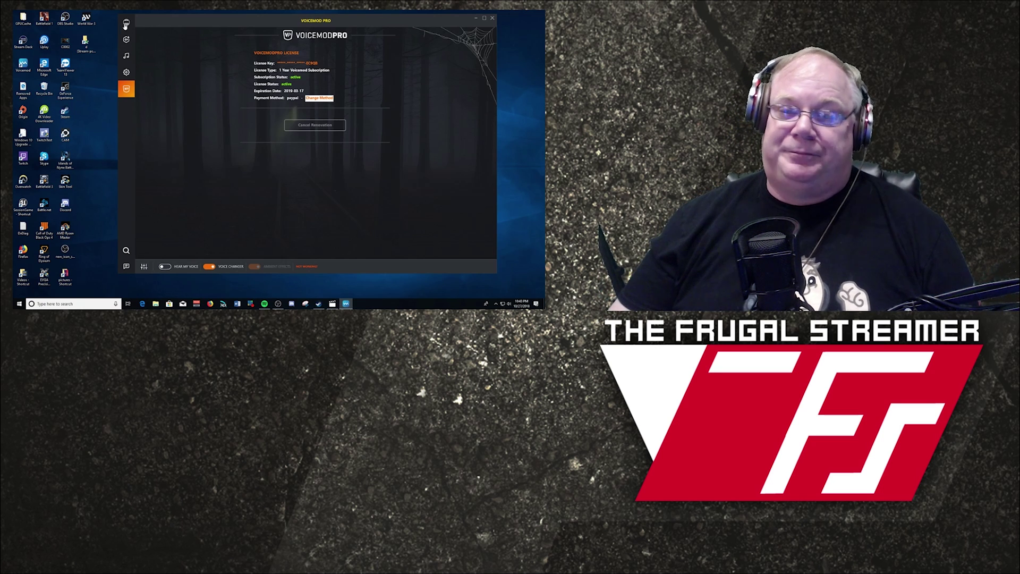
click(126, 23)
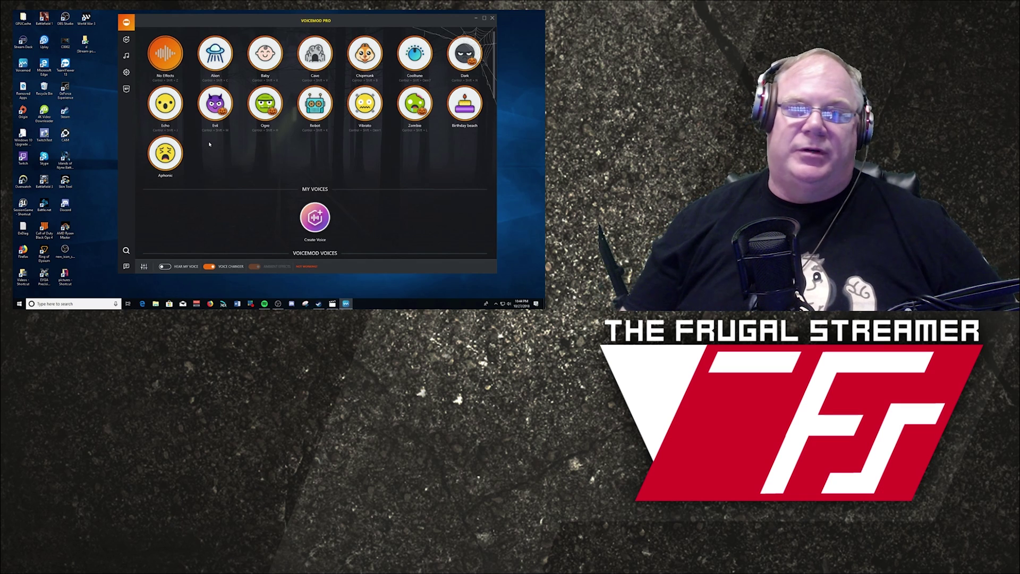
drag(119, 126, 124, 127)
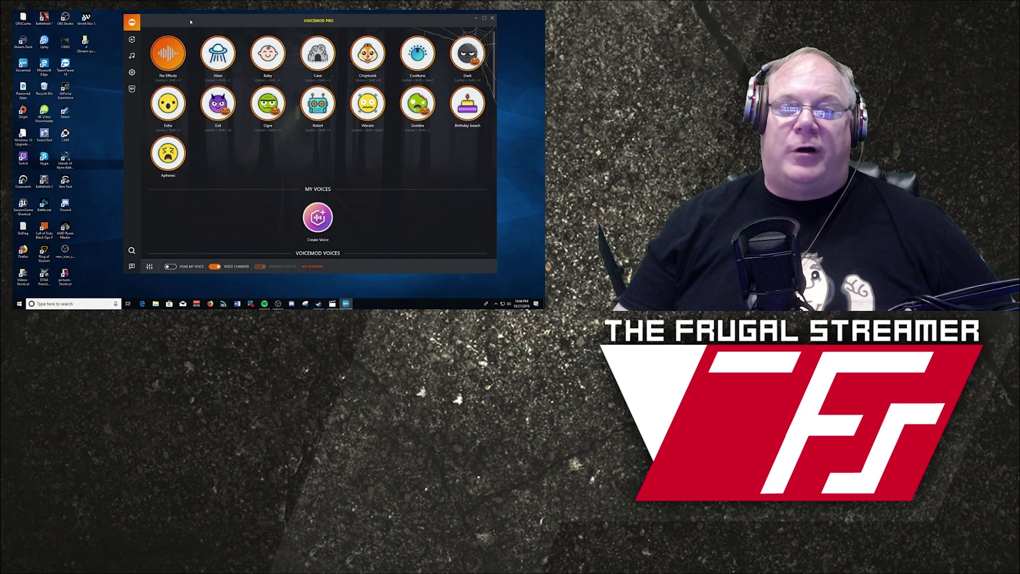
drag(191, 22, 187, 25)
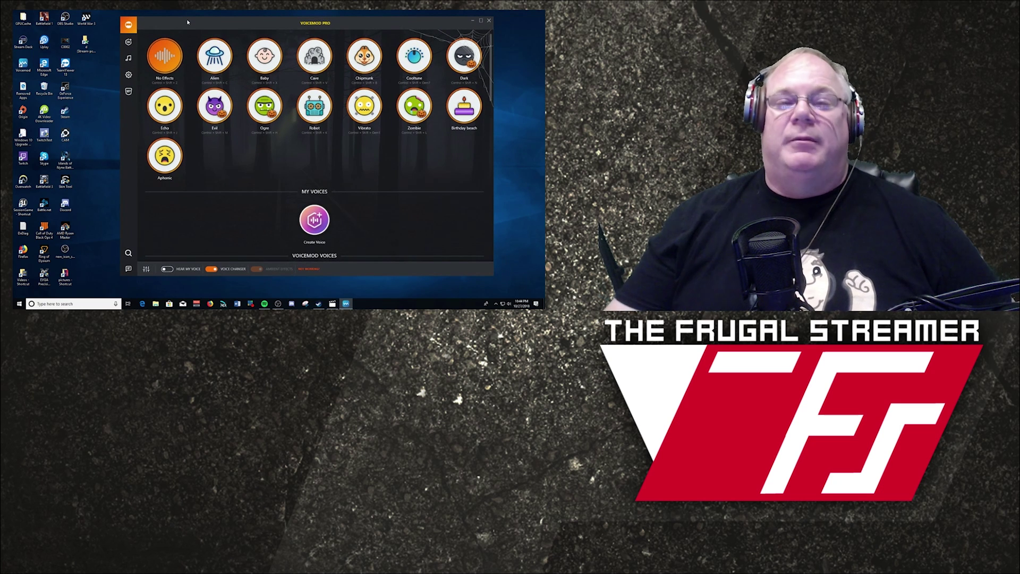
drag(188, 21, 188, 20)
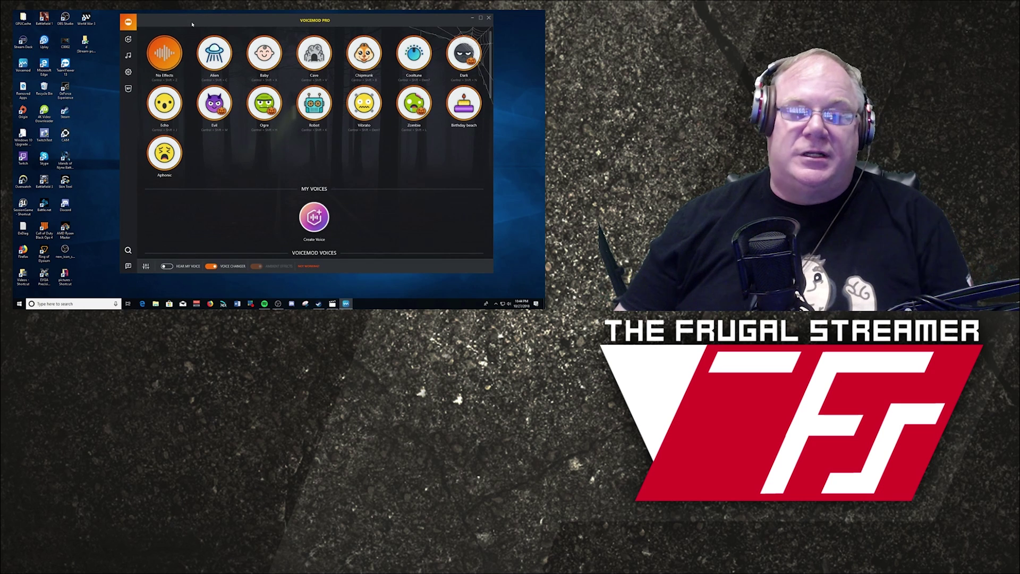
drag(192, 24, 190, 27)
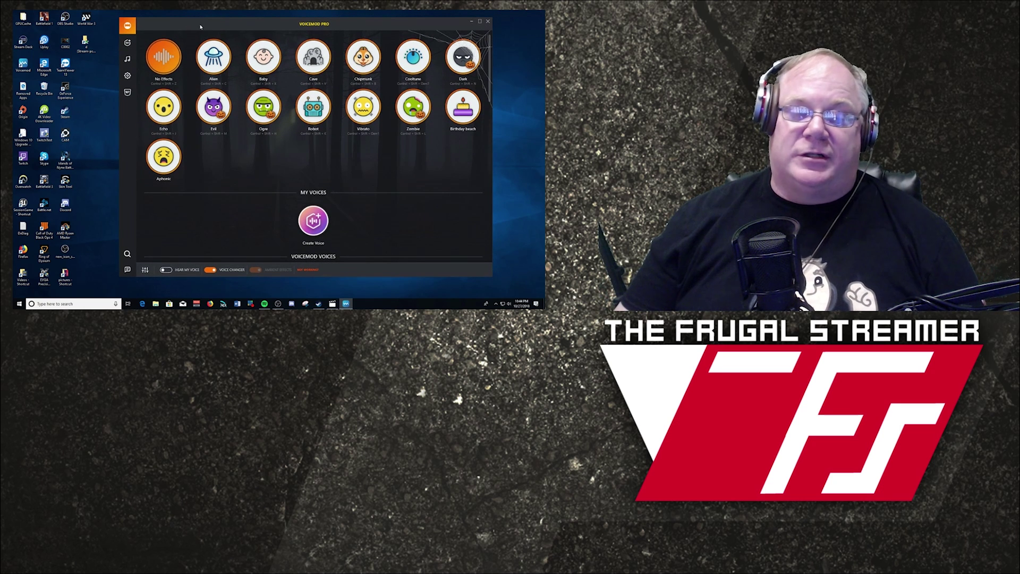
drag(209, 26, 203, 25)
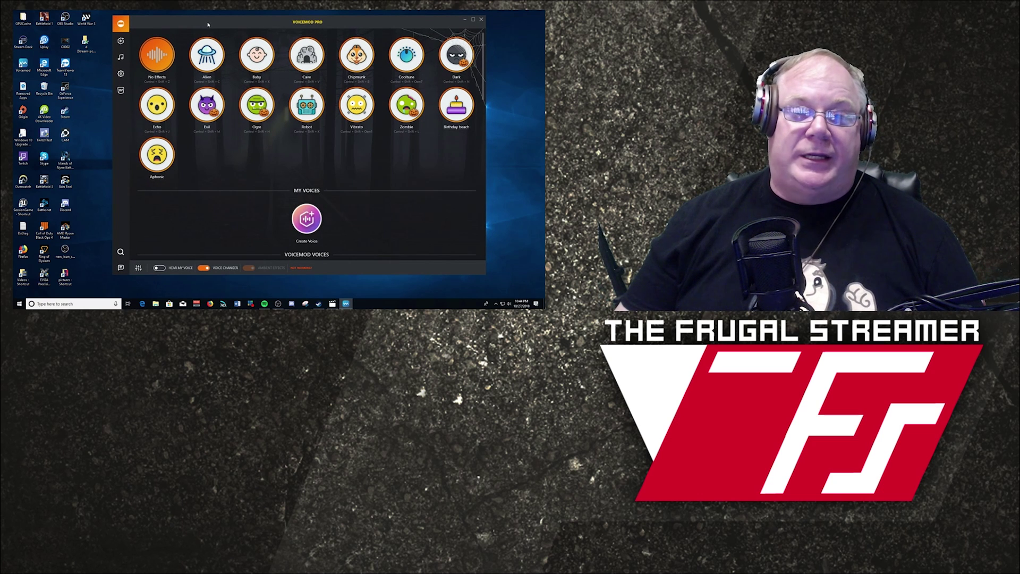
drag(208, 25, 210, 28)
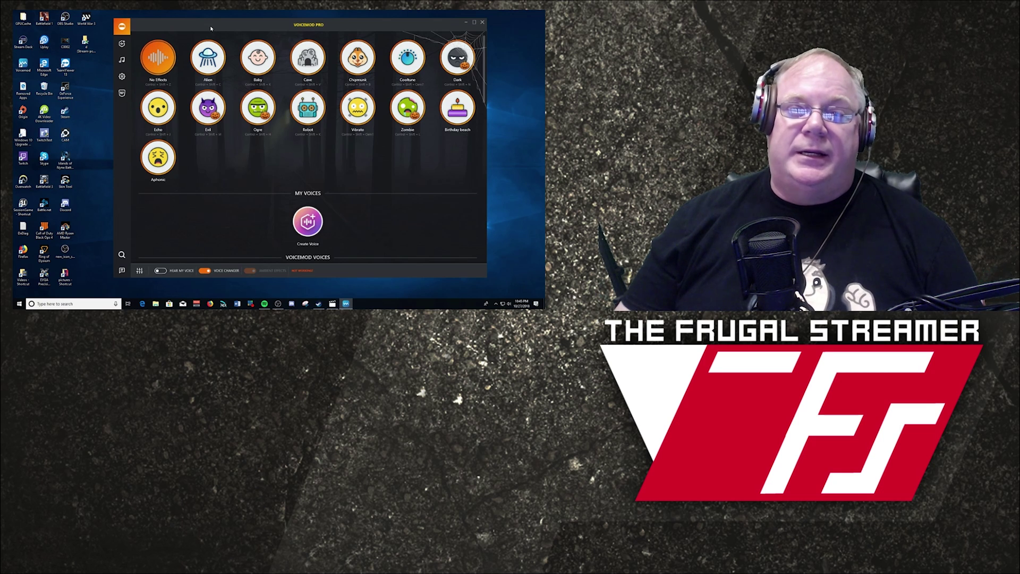
drag(210, 29, 207, 23)
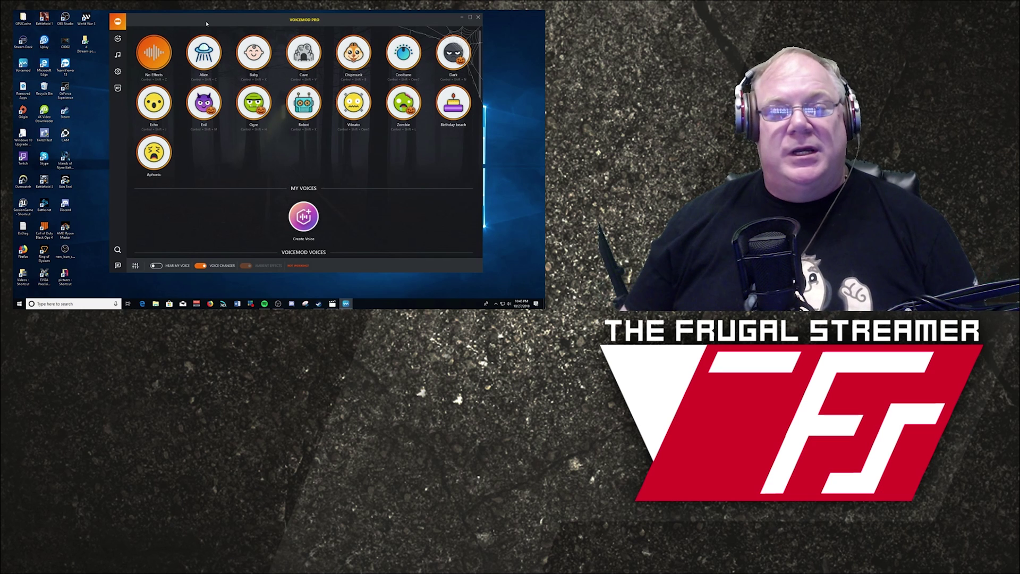
drag(214, 21, 214, 24)
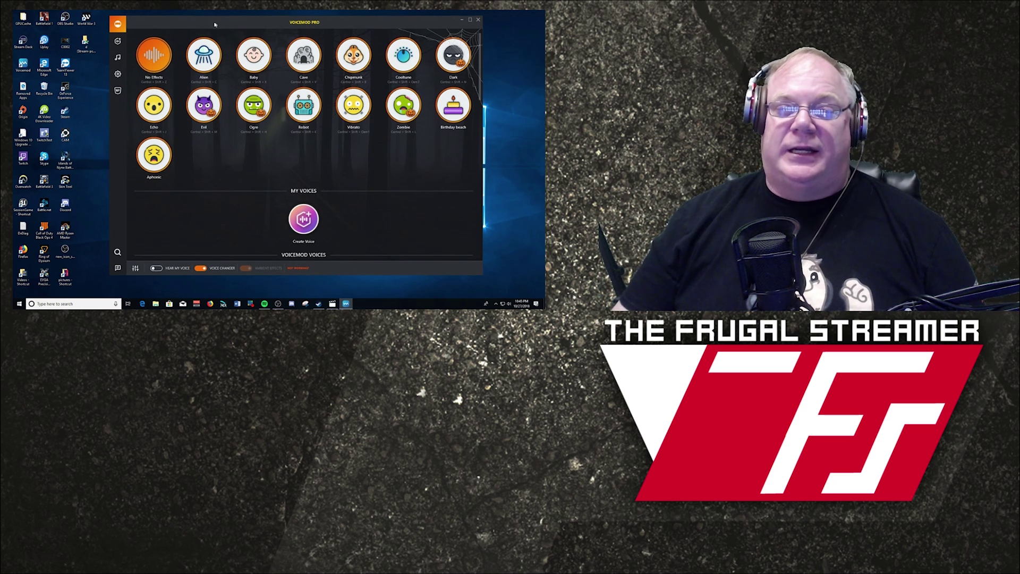
drag(214, 24, 219, 23)
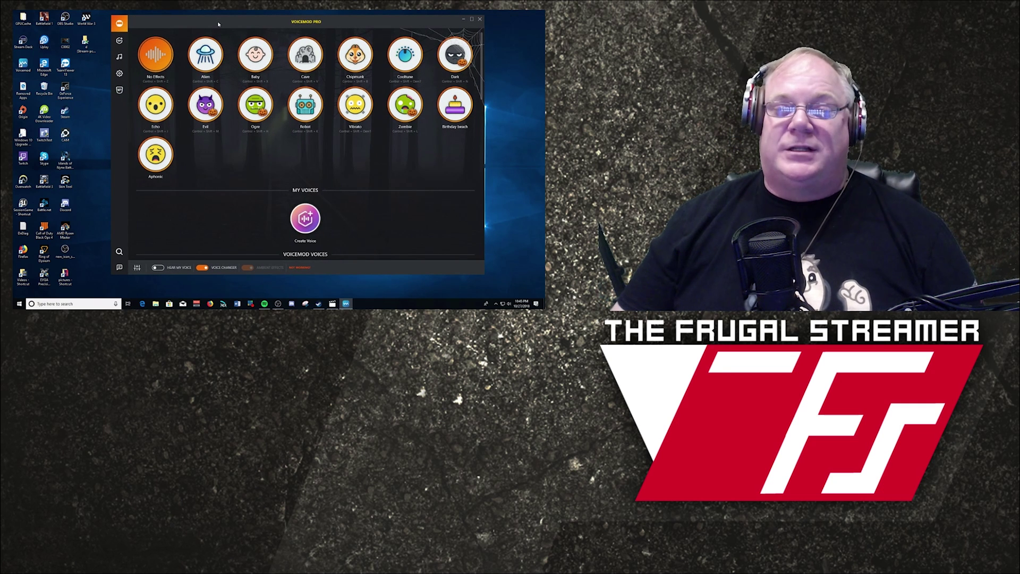
drag(218, 24, 198, 25)
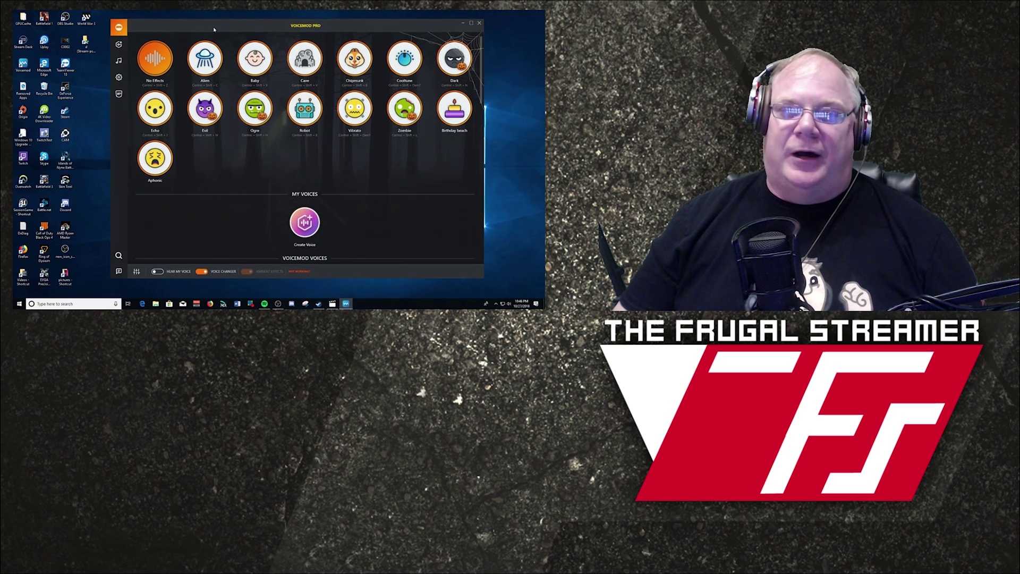
drag(213, 25, 212, 27)
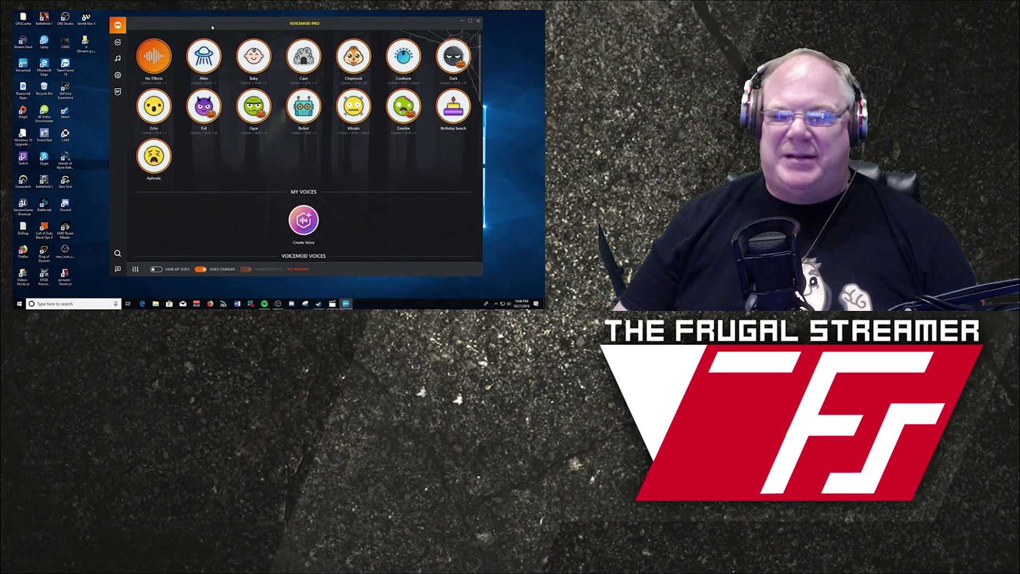
drag(212, 28, 210, 28)
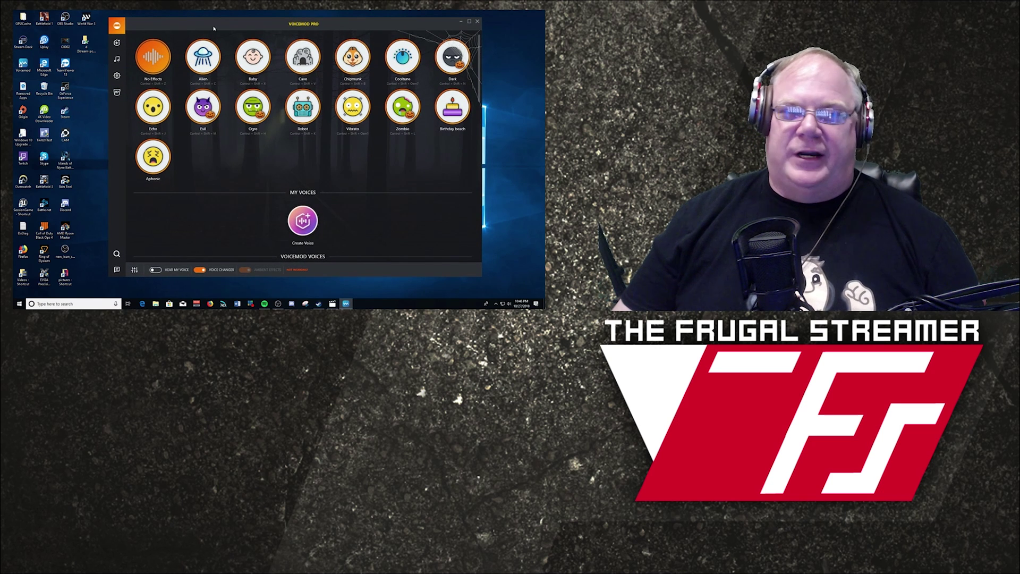
drag(214, 29, 216, 29)
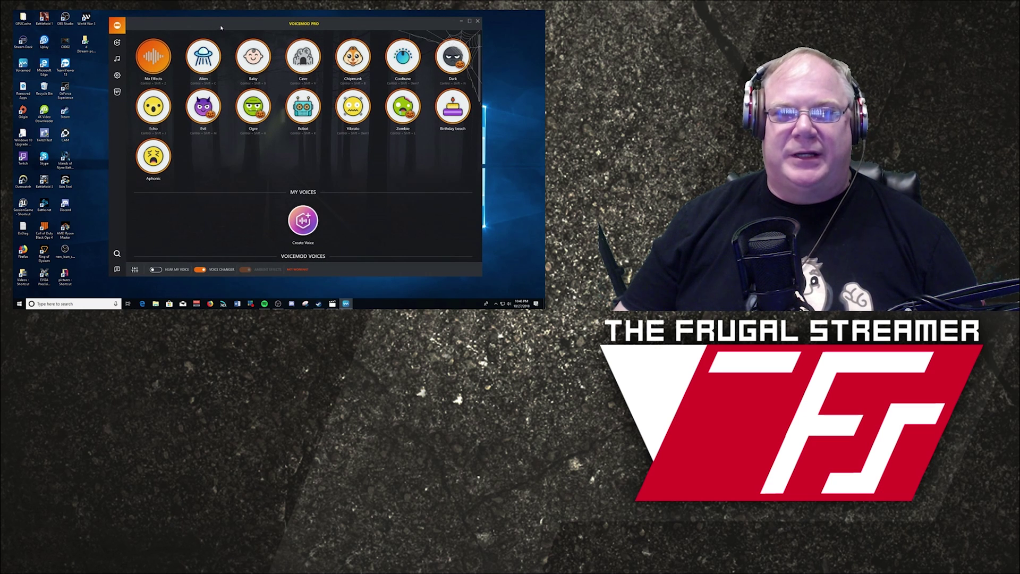
drag(221, 27, 224, 26)
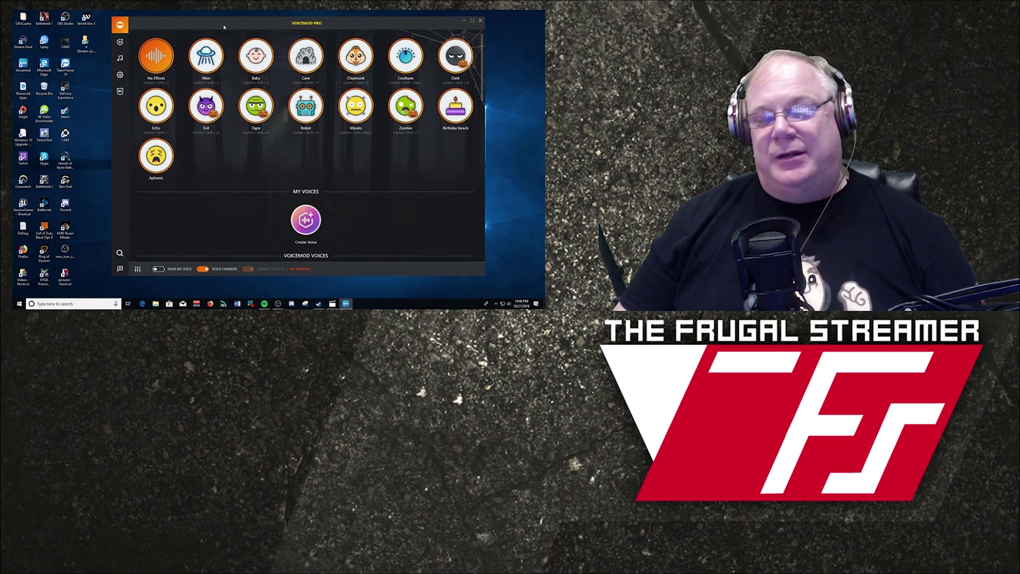
drag(223, 27, 222, 24)
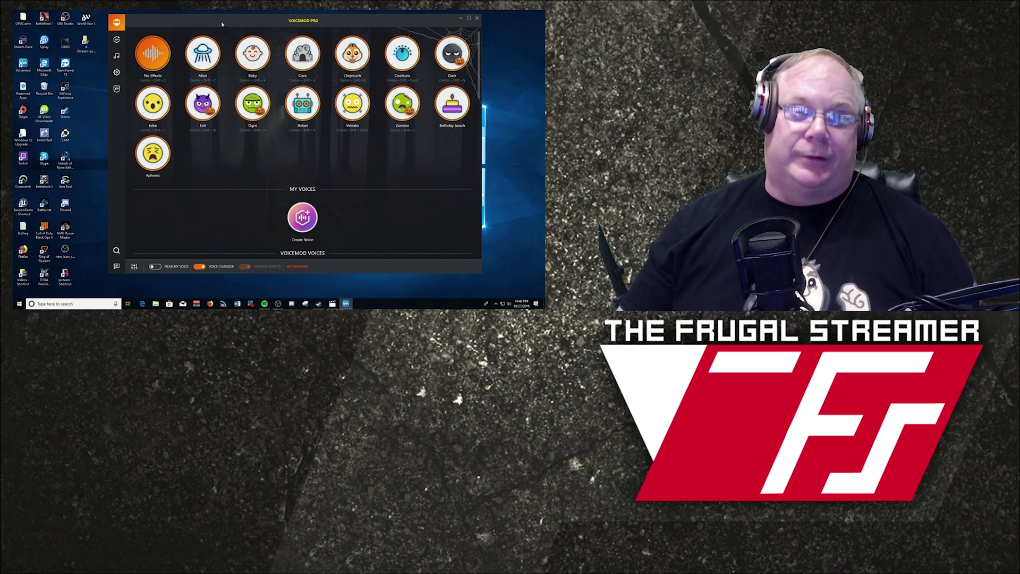
drag(226, 24, 227, 24)
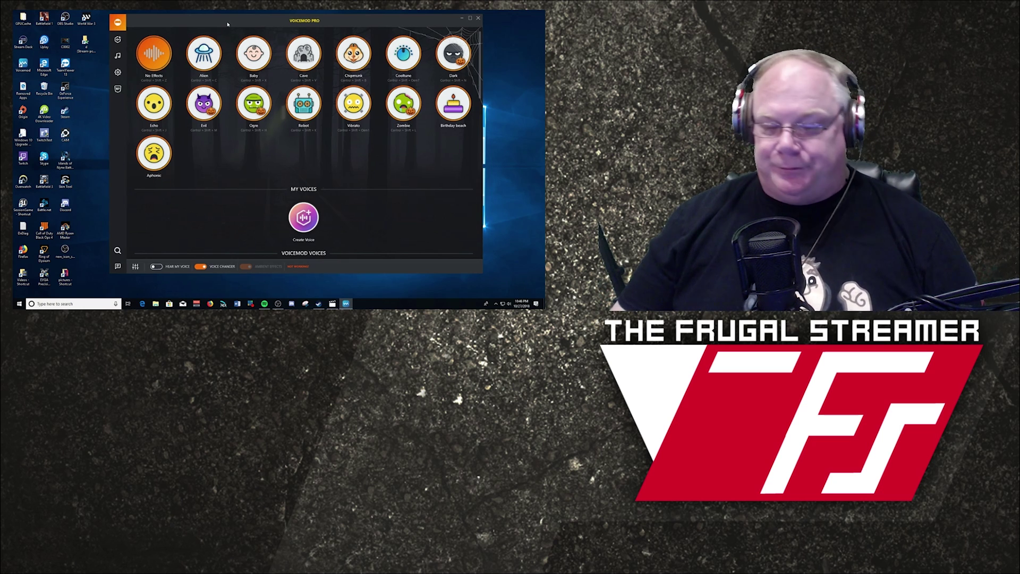